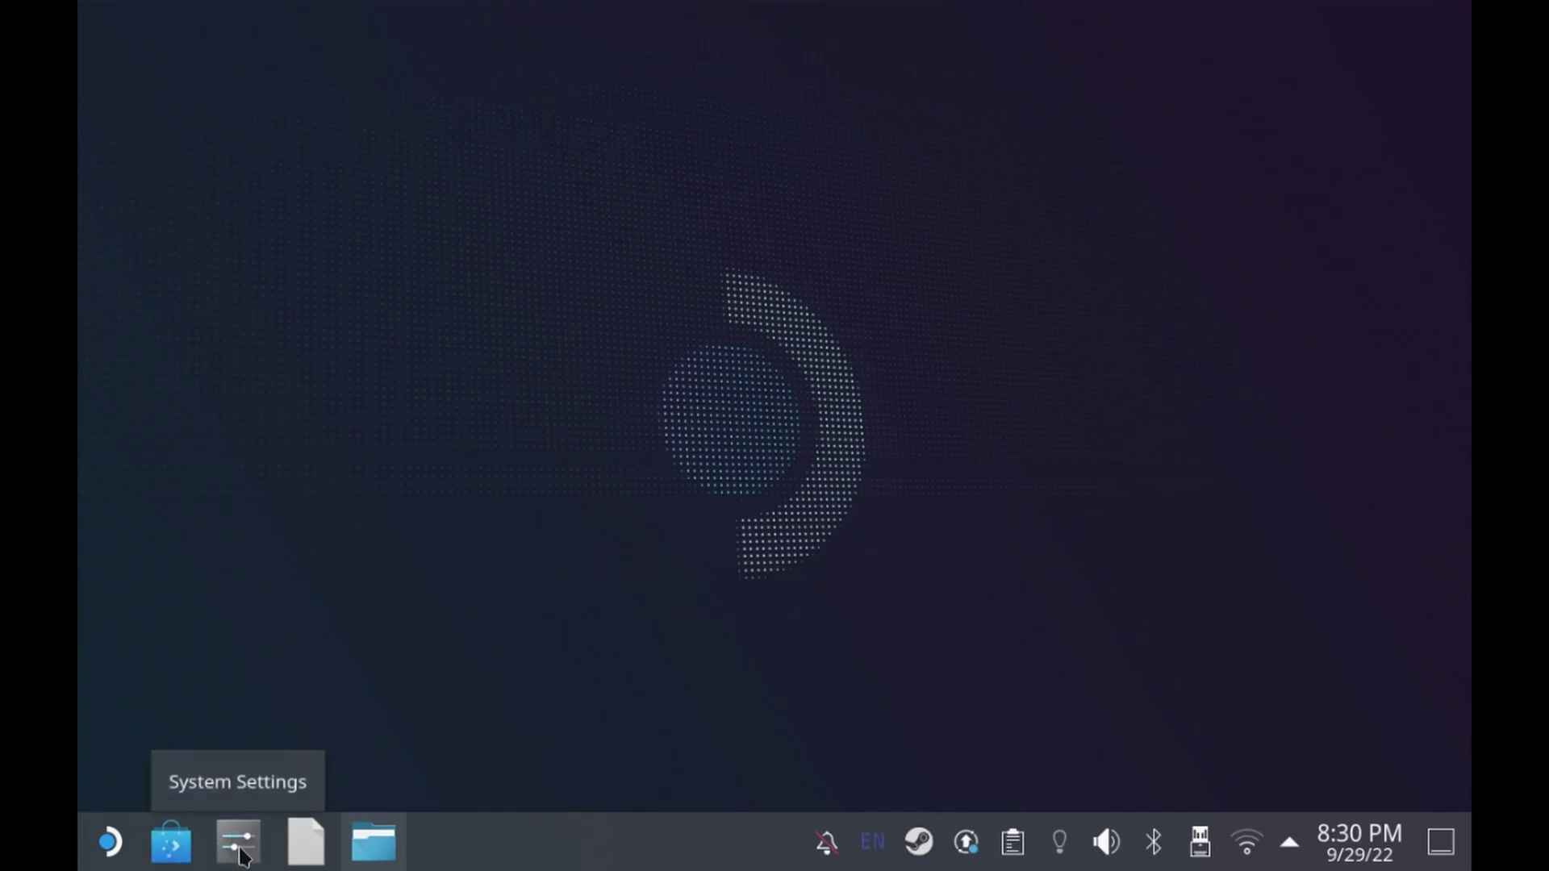
Open System Settings and go to the Users page for the deck account
{"action": "left_click", "coordinate": [239, 843]}
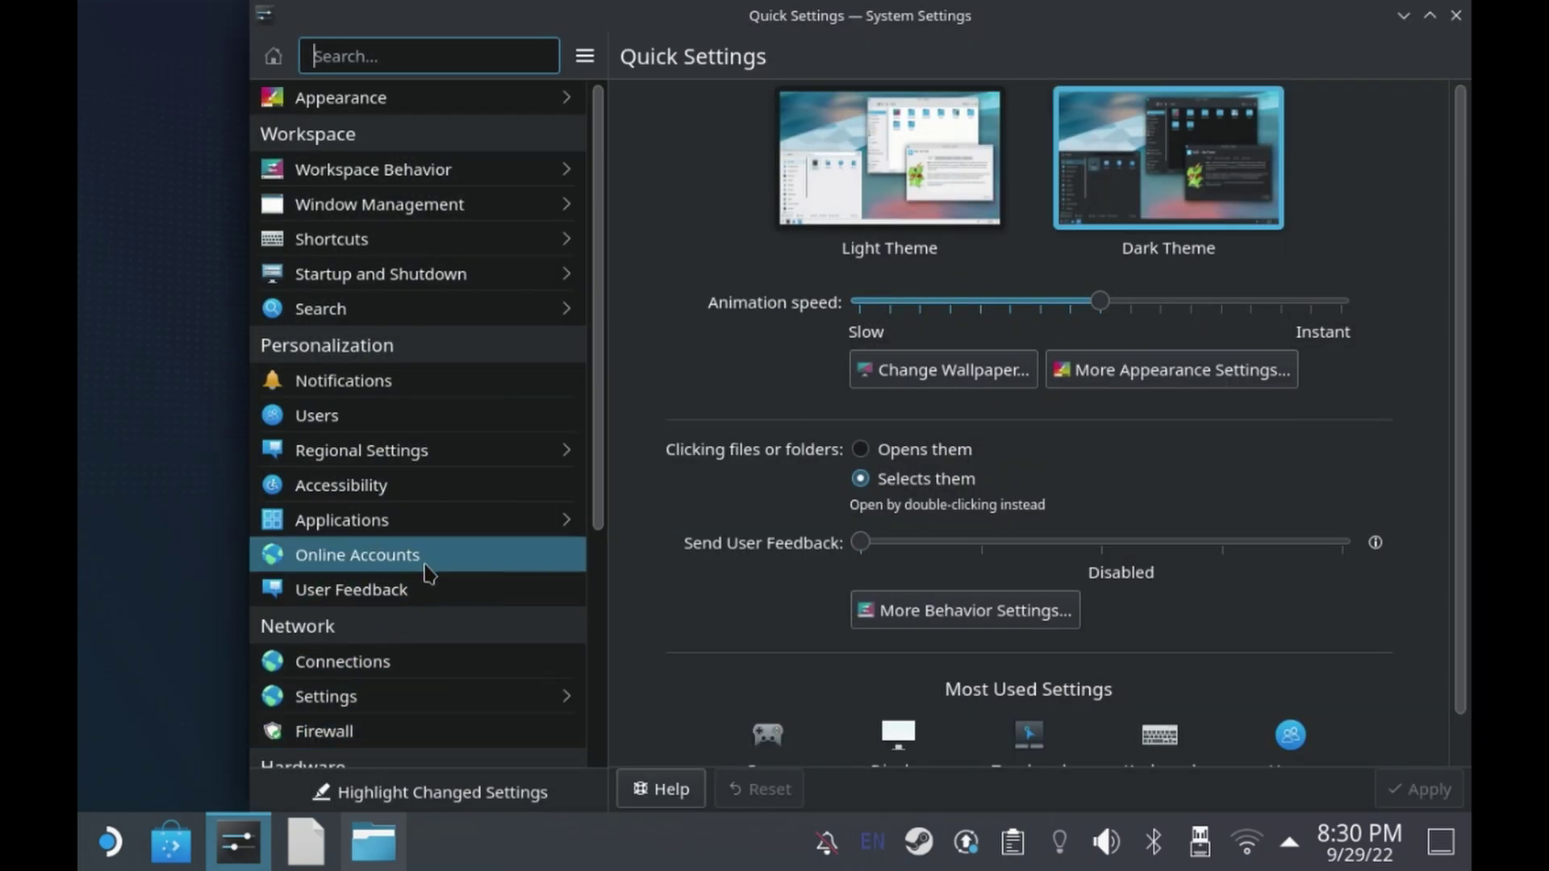
{"action": "left_click", "coordinate": [482, 424]}
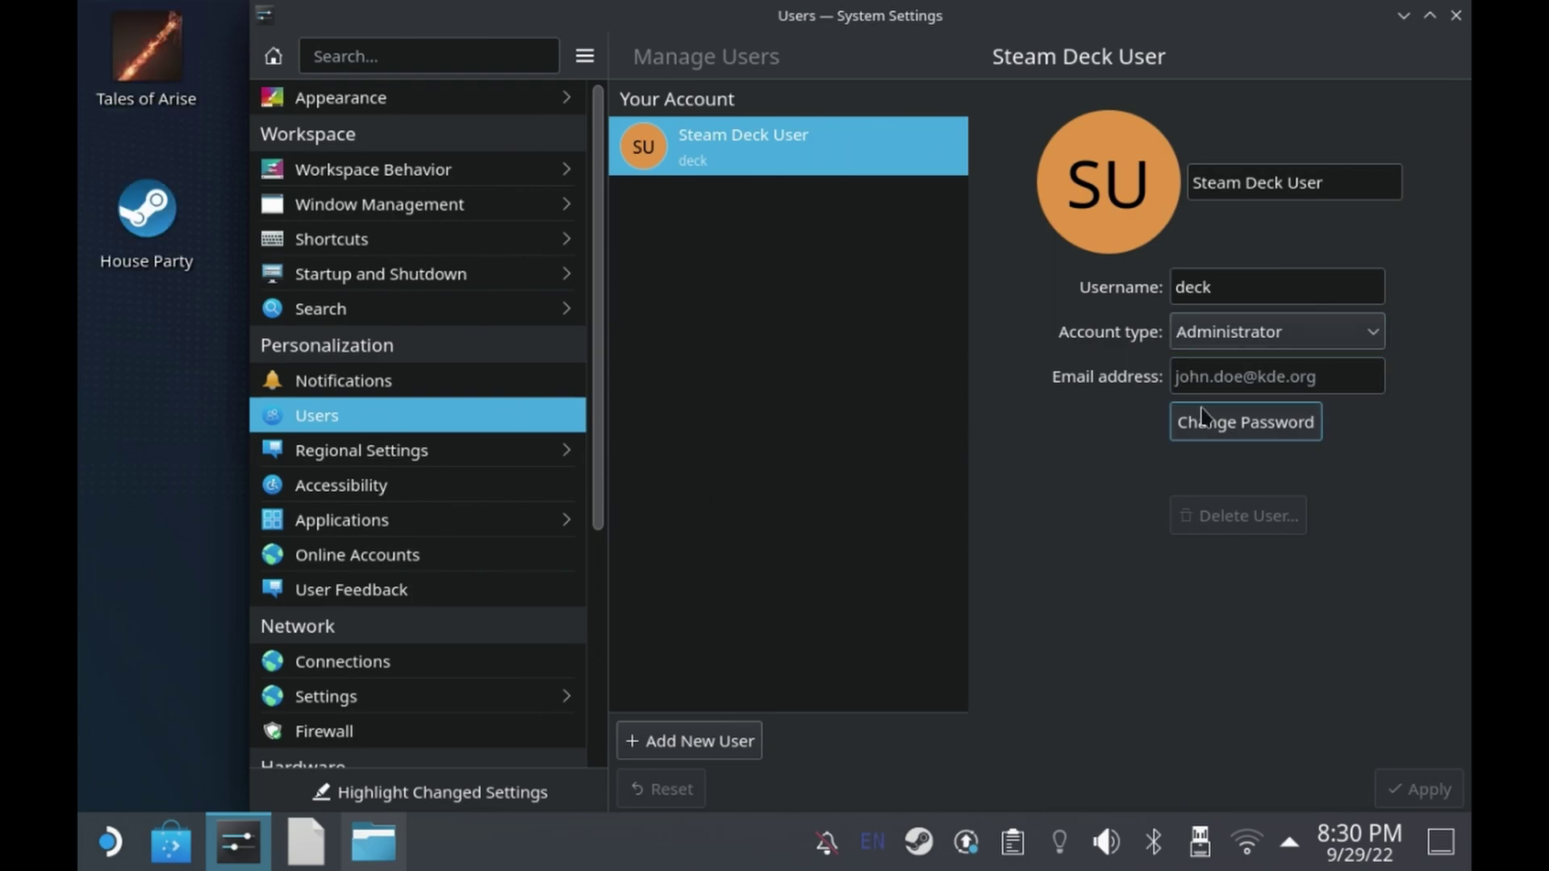
Enter and confirm a new login password for the deck account, then set it
{"action": "left_click", "coordinate": [1202, 417]}
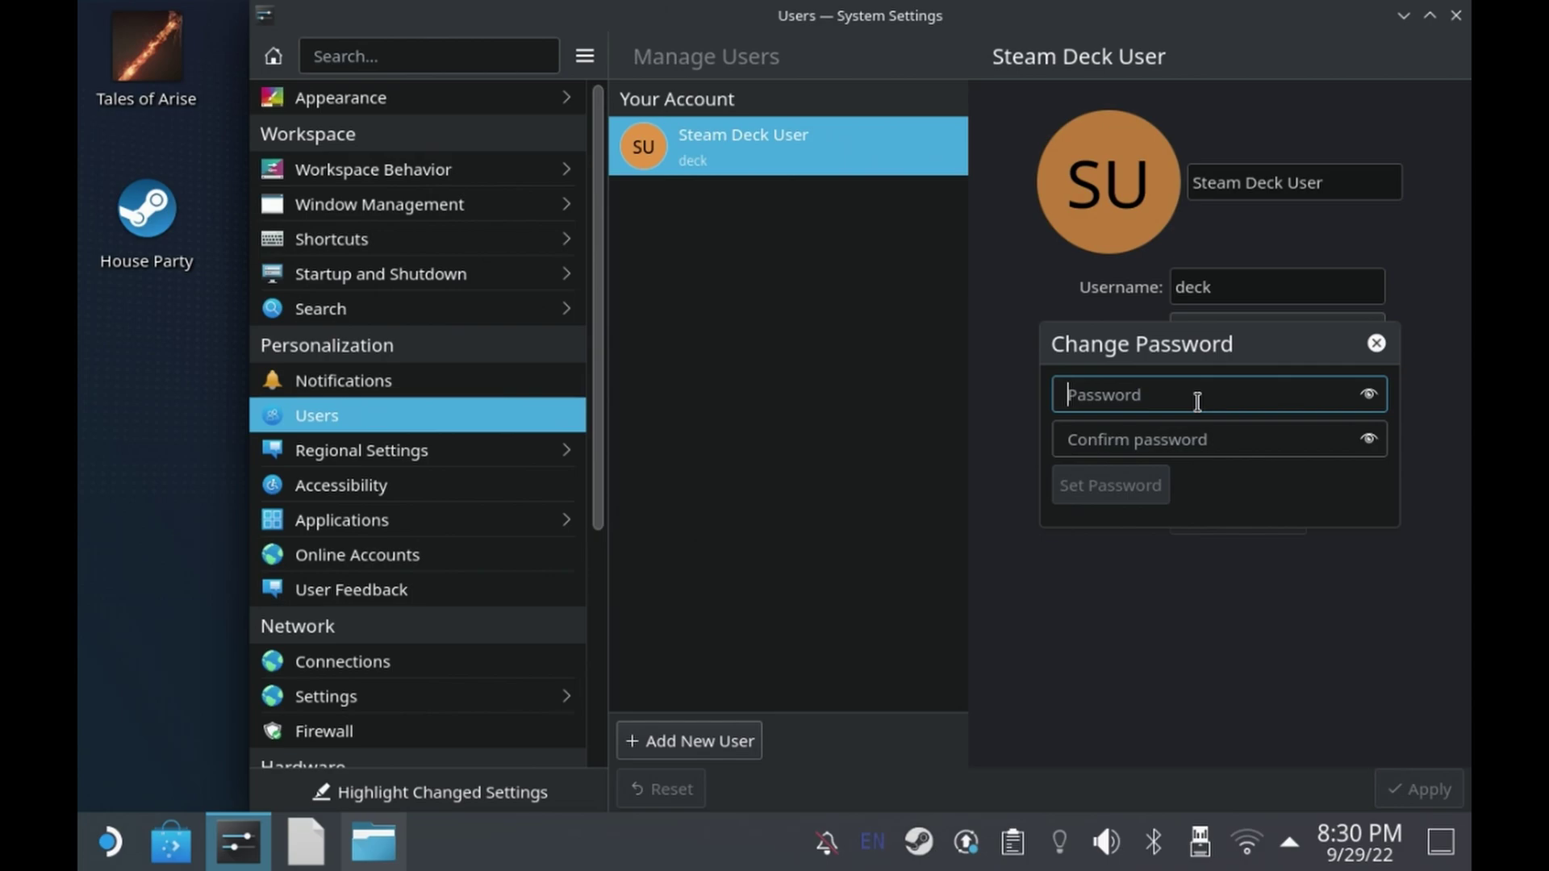
{"action": "type", "text": "*********"}
{"action": "key", "text": "Tab"}
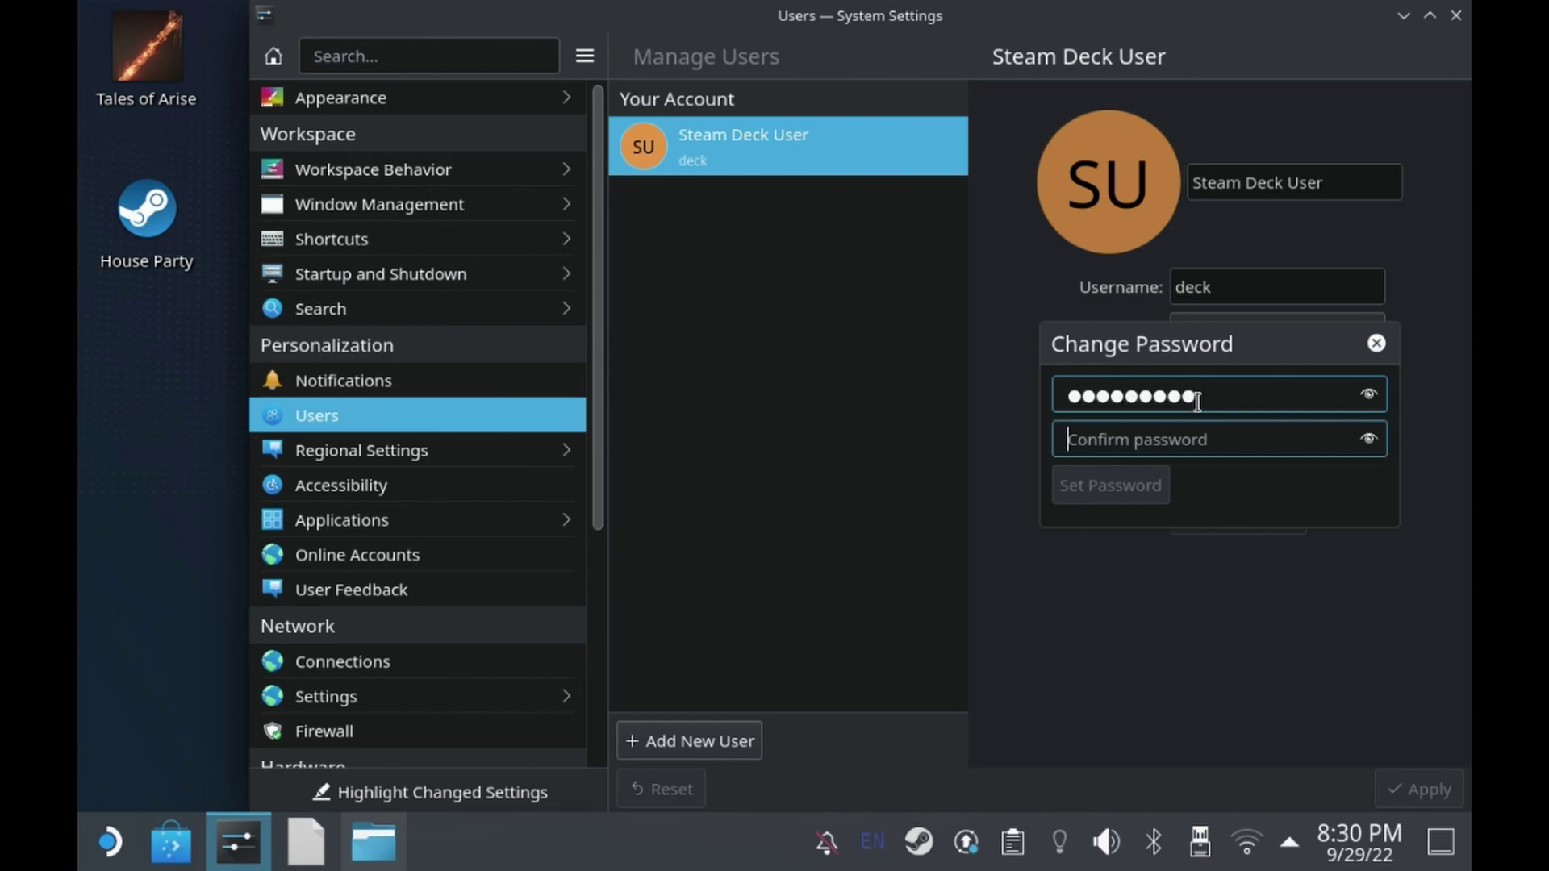
{"action": "type", "text": "******"}
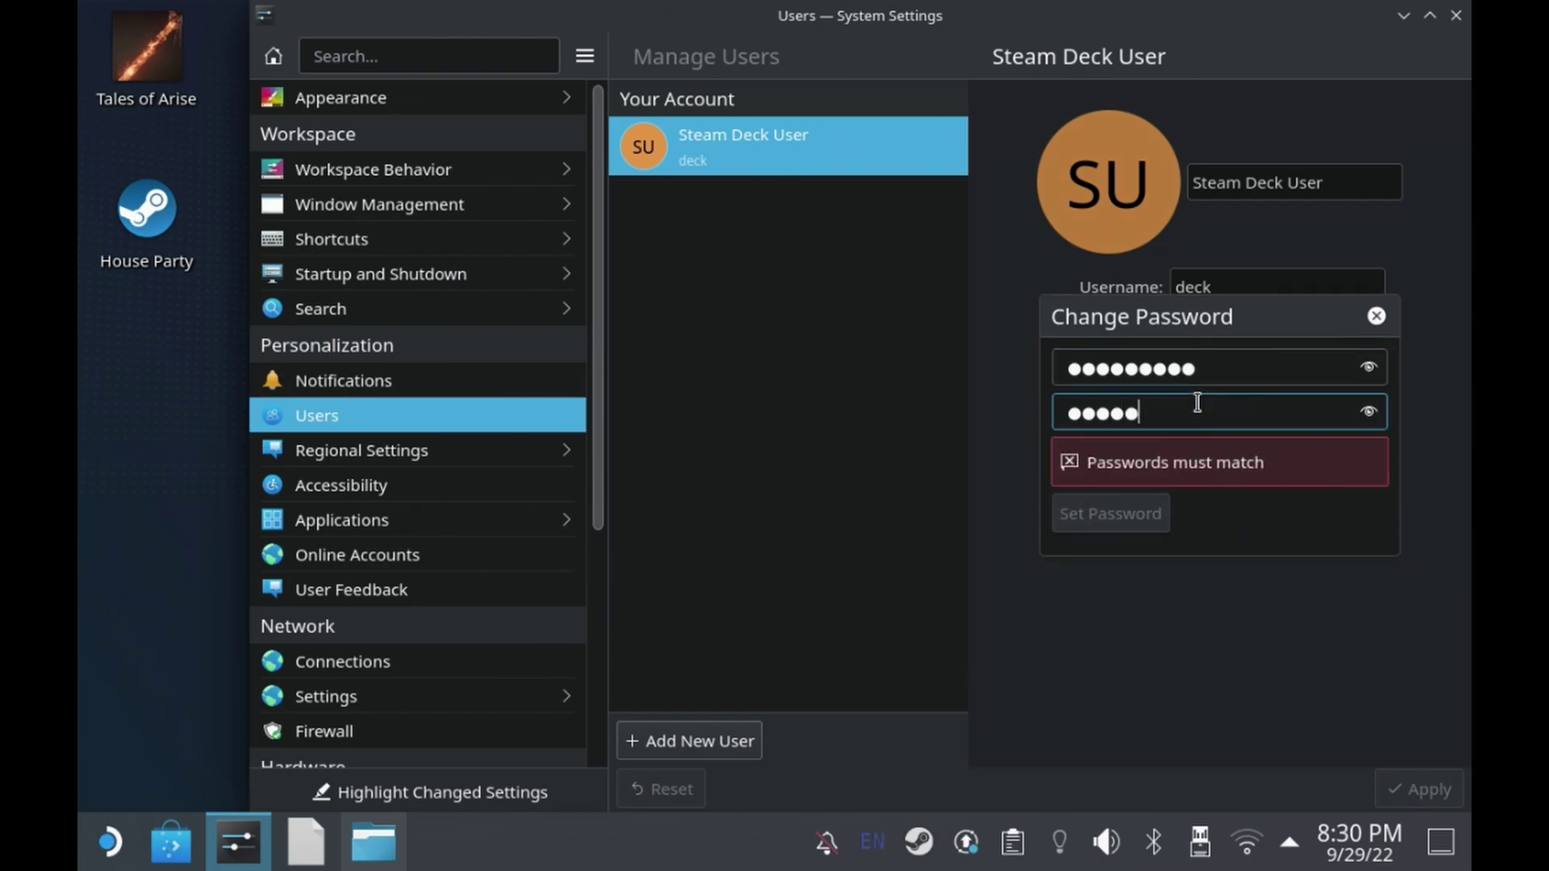
{"action": "type", "text": "***"}
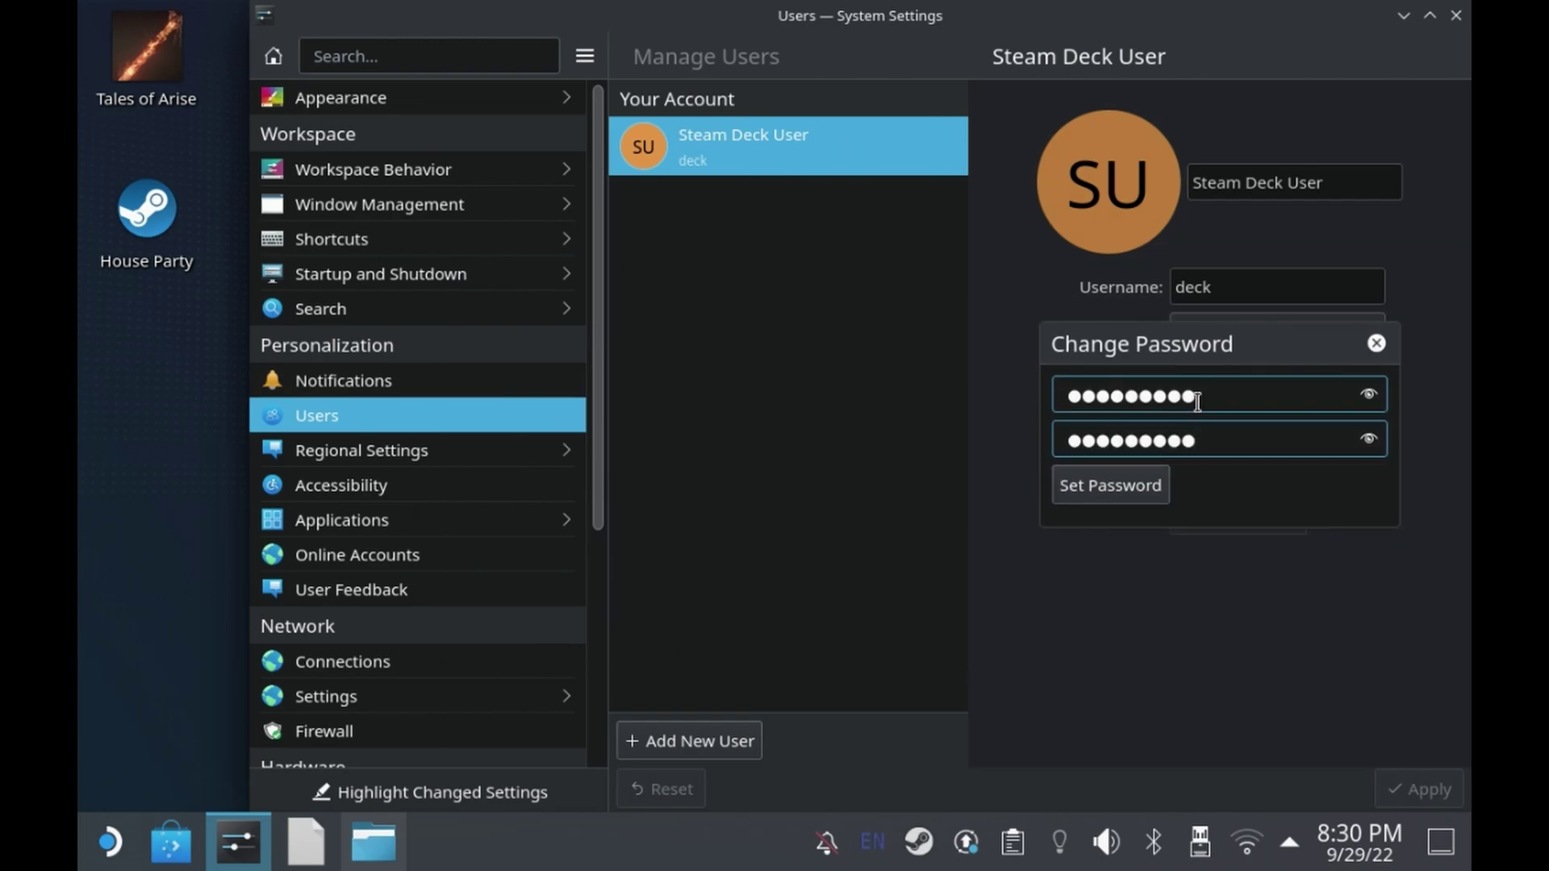
{"action": "left_click", "coordinate": [1118, 494]}
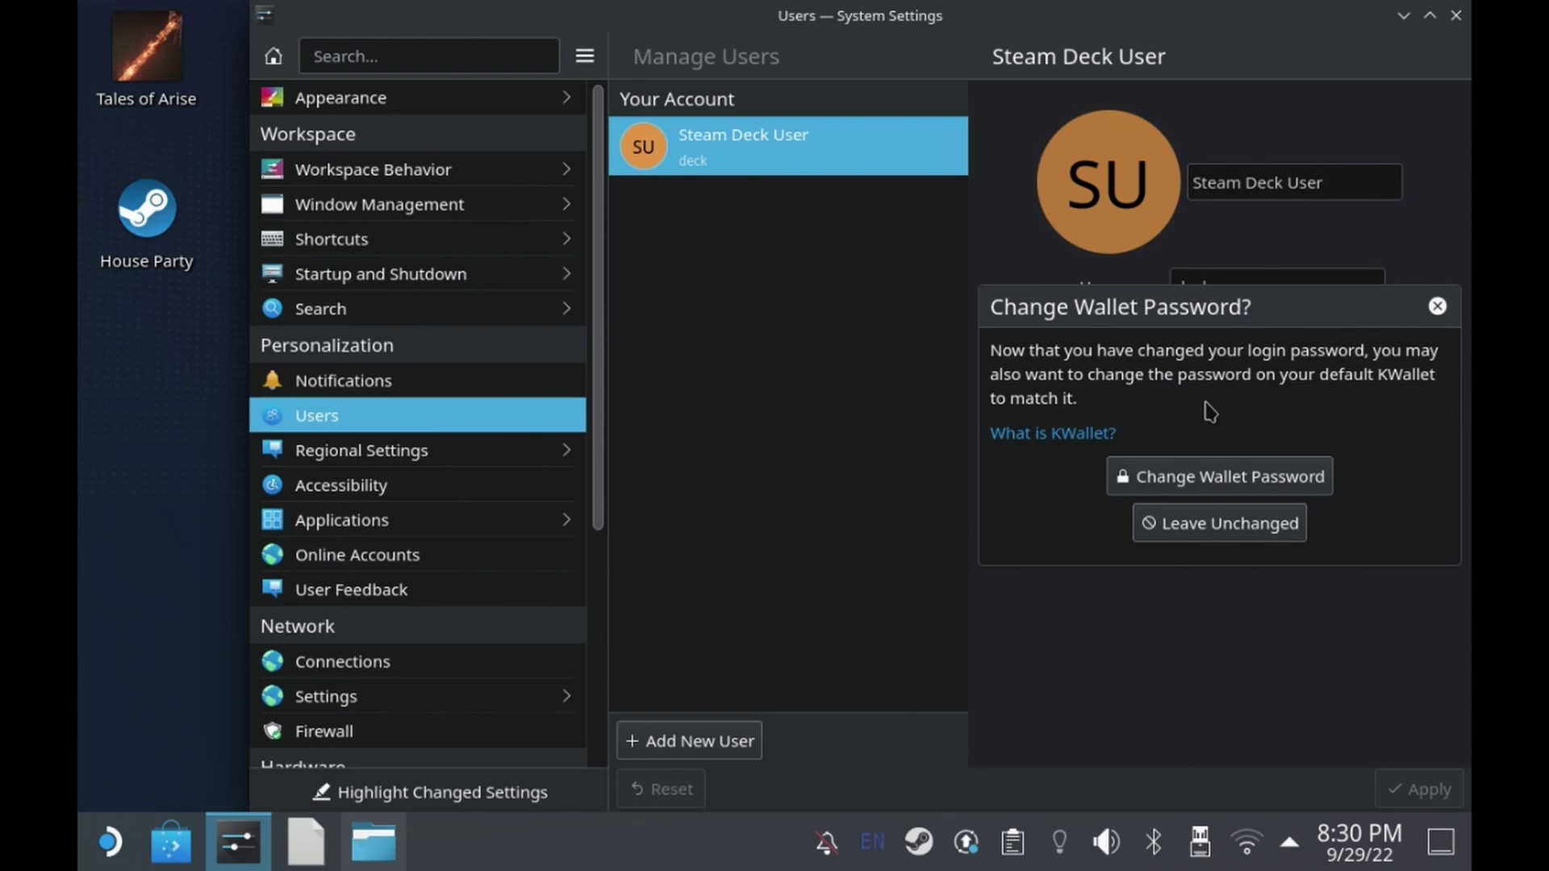
Agree to update the wallet password and retry the password change; administrator authentication fails
{"action": "left_click", "coordinate": [1232, 482]}
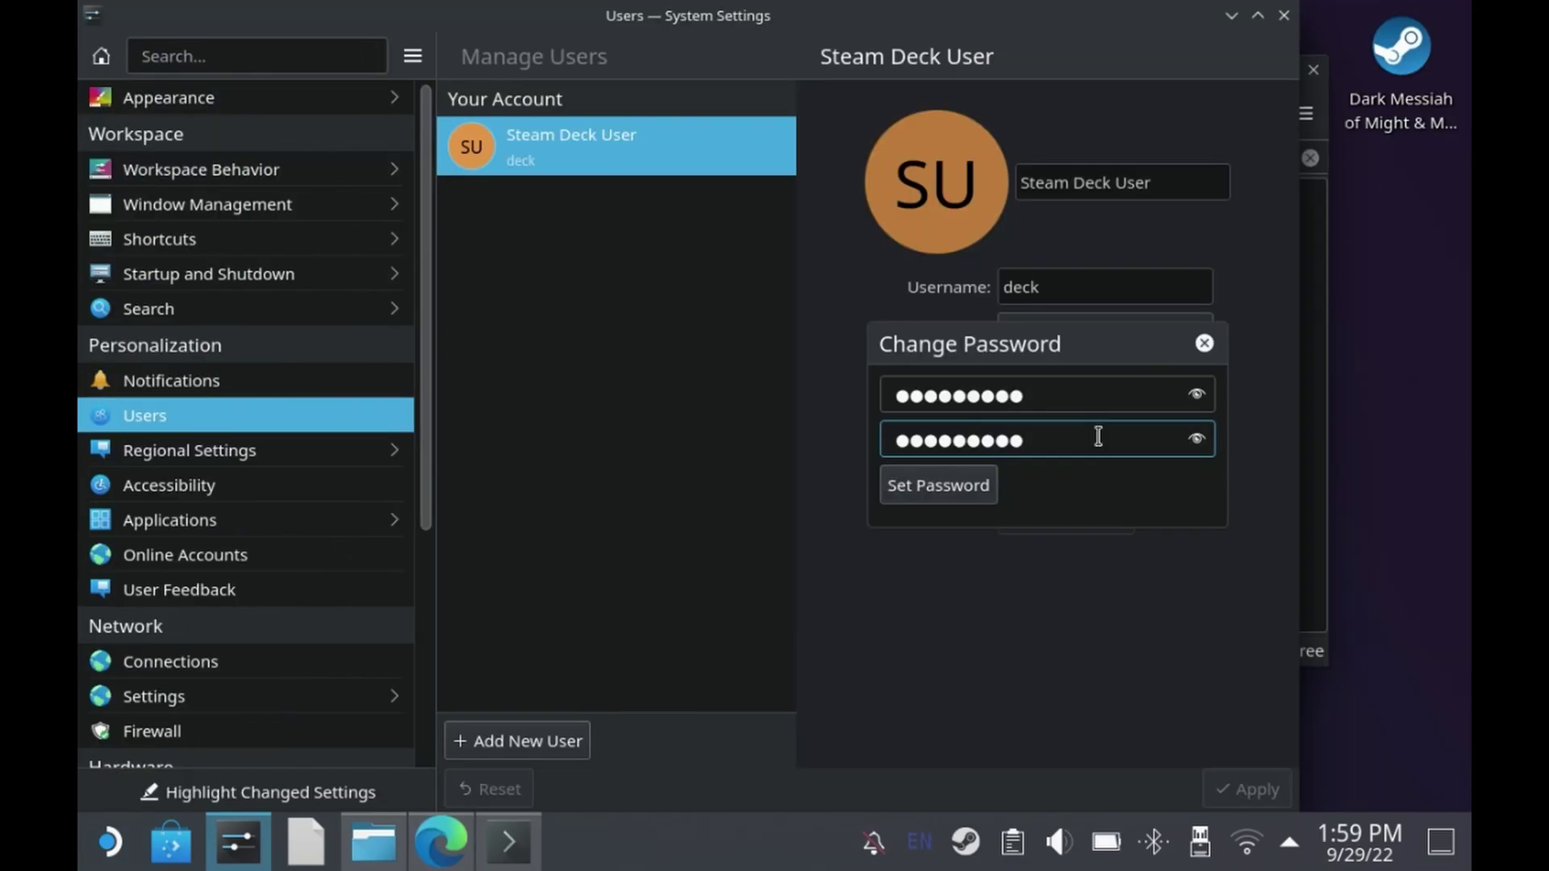
{"action": "left_click", "coordinate": [940, 494]}
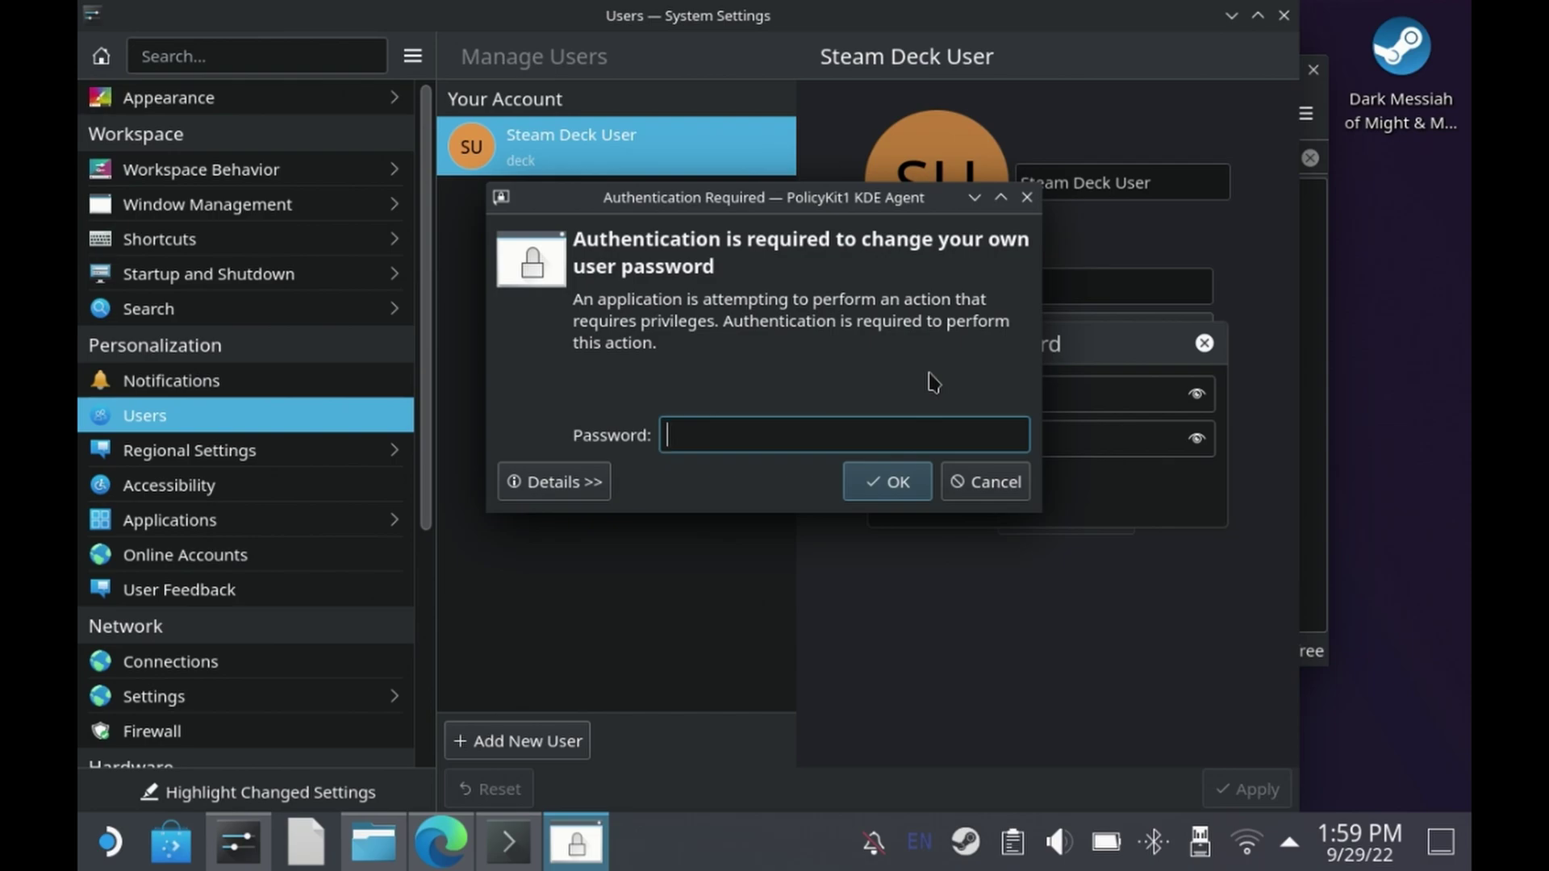
{"action": "type", "text": "********"}
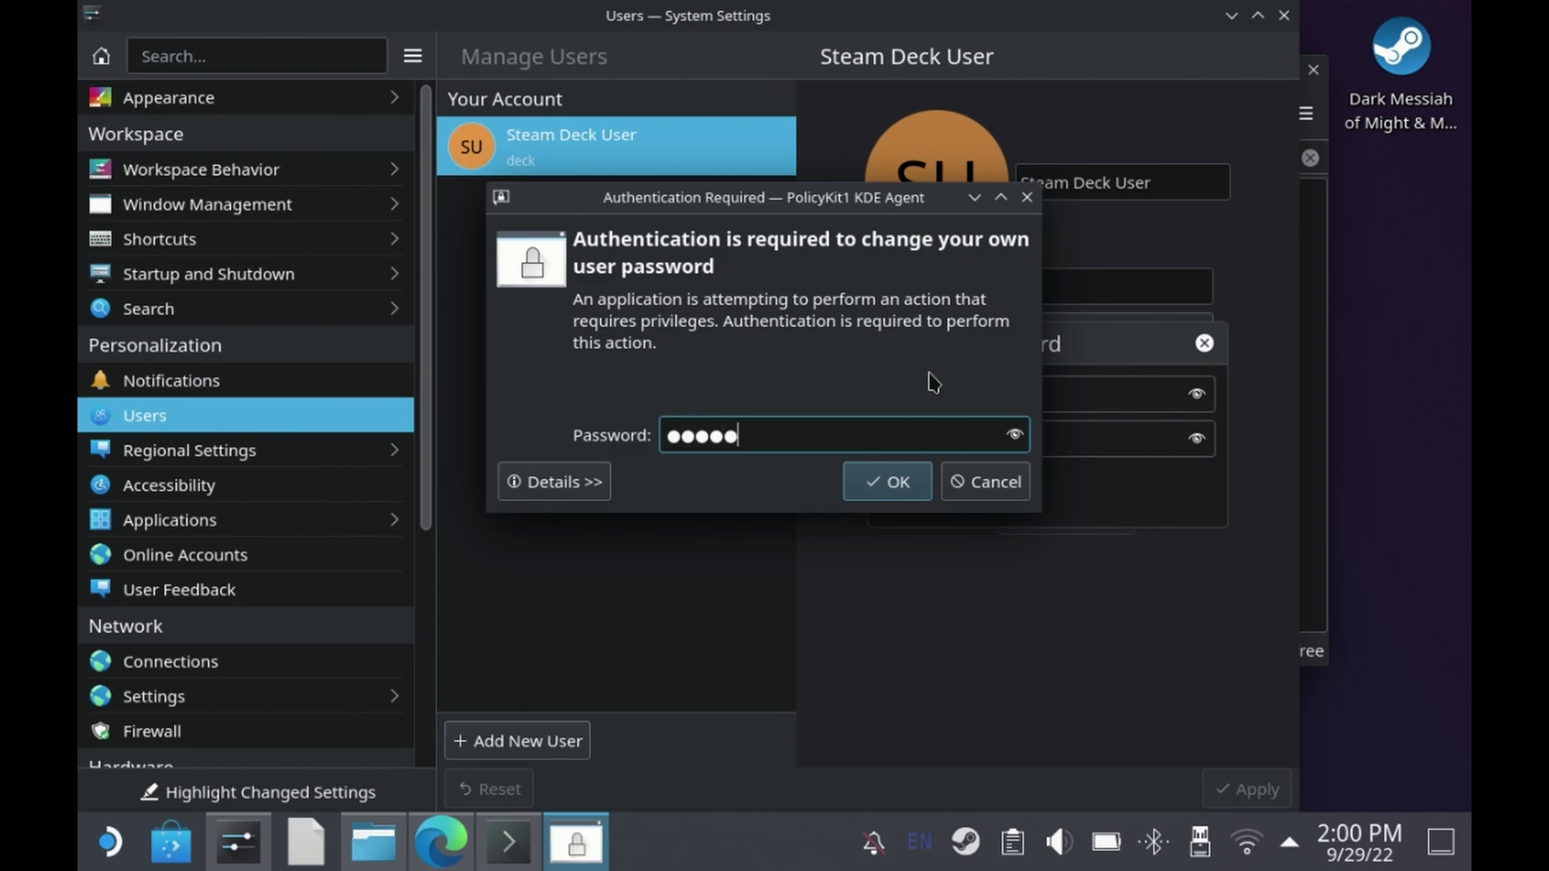
{"action": "type", "text": "*"}
{"action": "key", "text": "Return"}
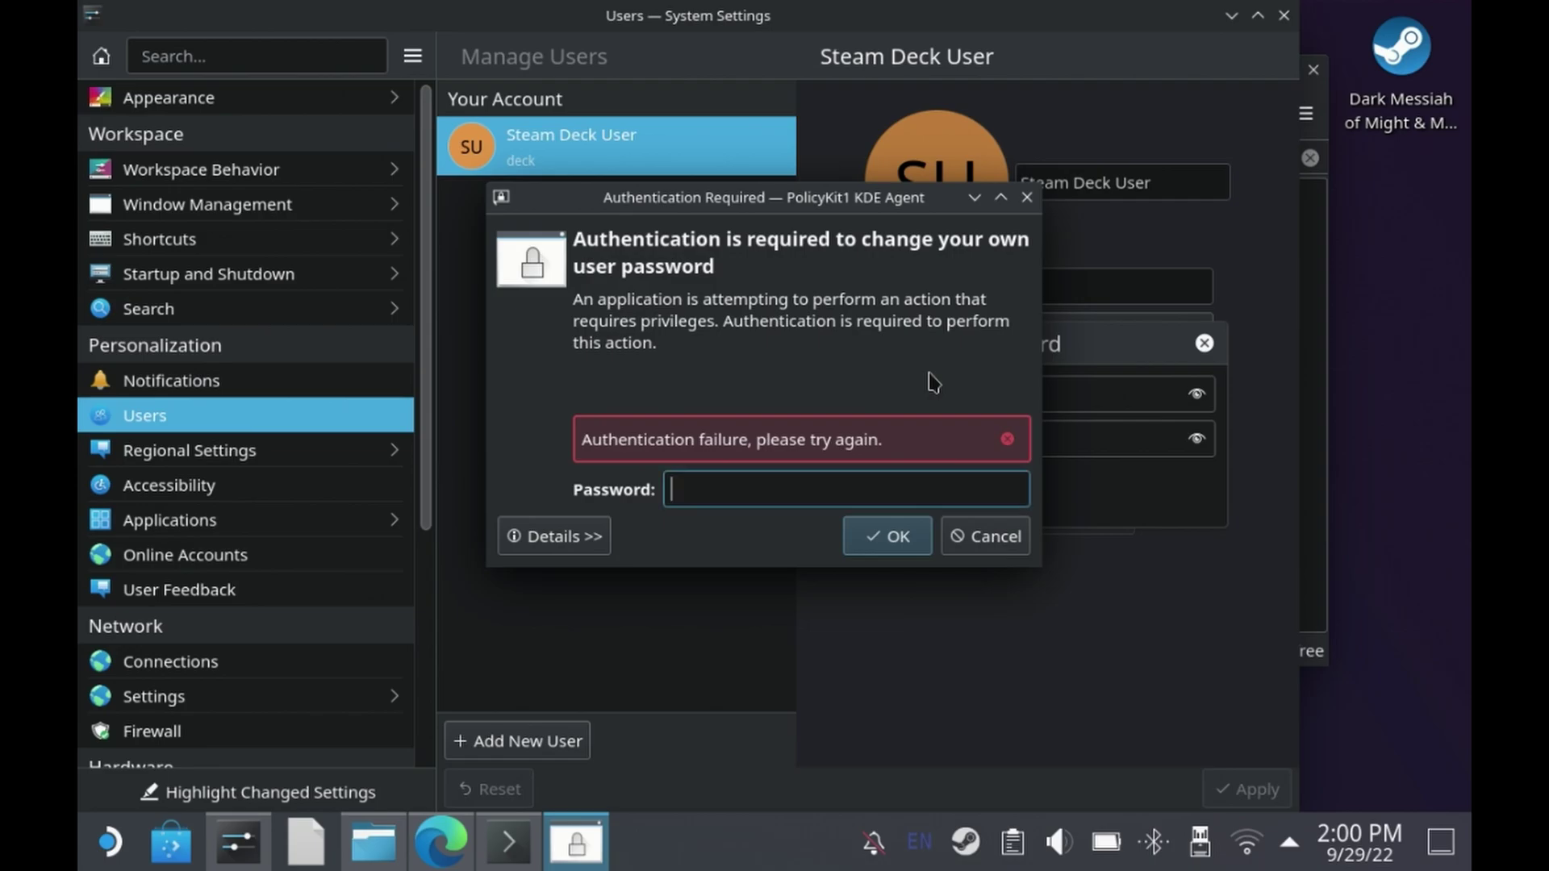
{"action": "left_click", "coordinate": [890, 536]}
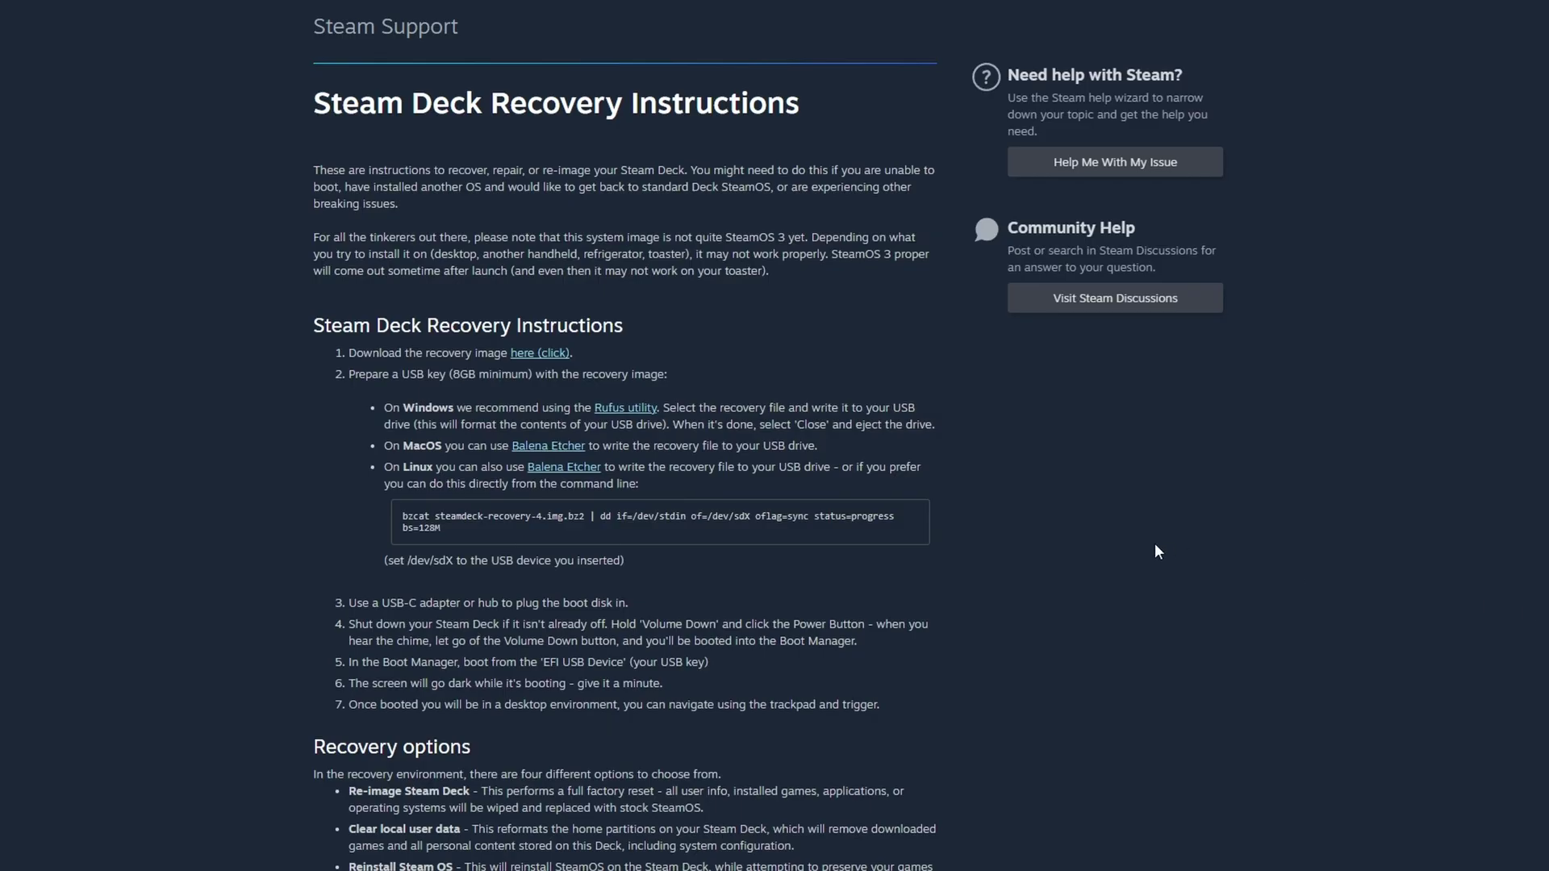
Open the recovery image download page and accept the SteamOS licence agreement
{"action": "left_click", "coordinate": [537, 355]}
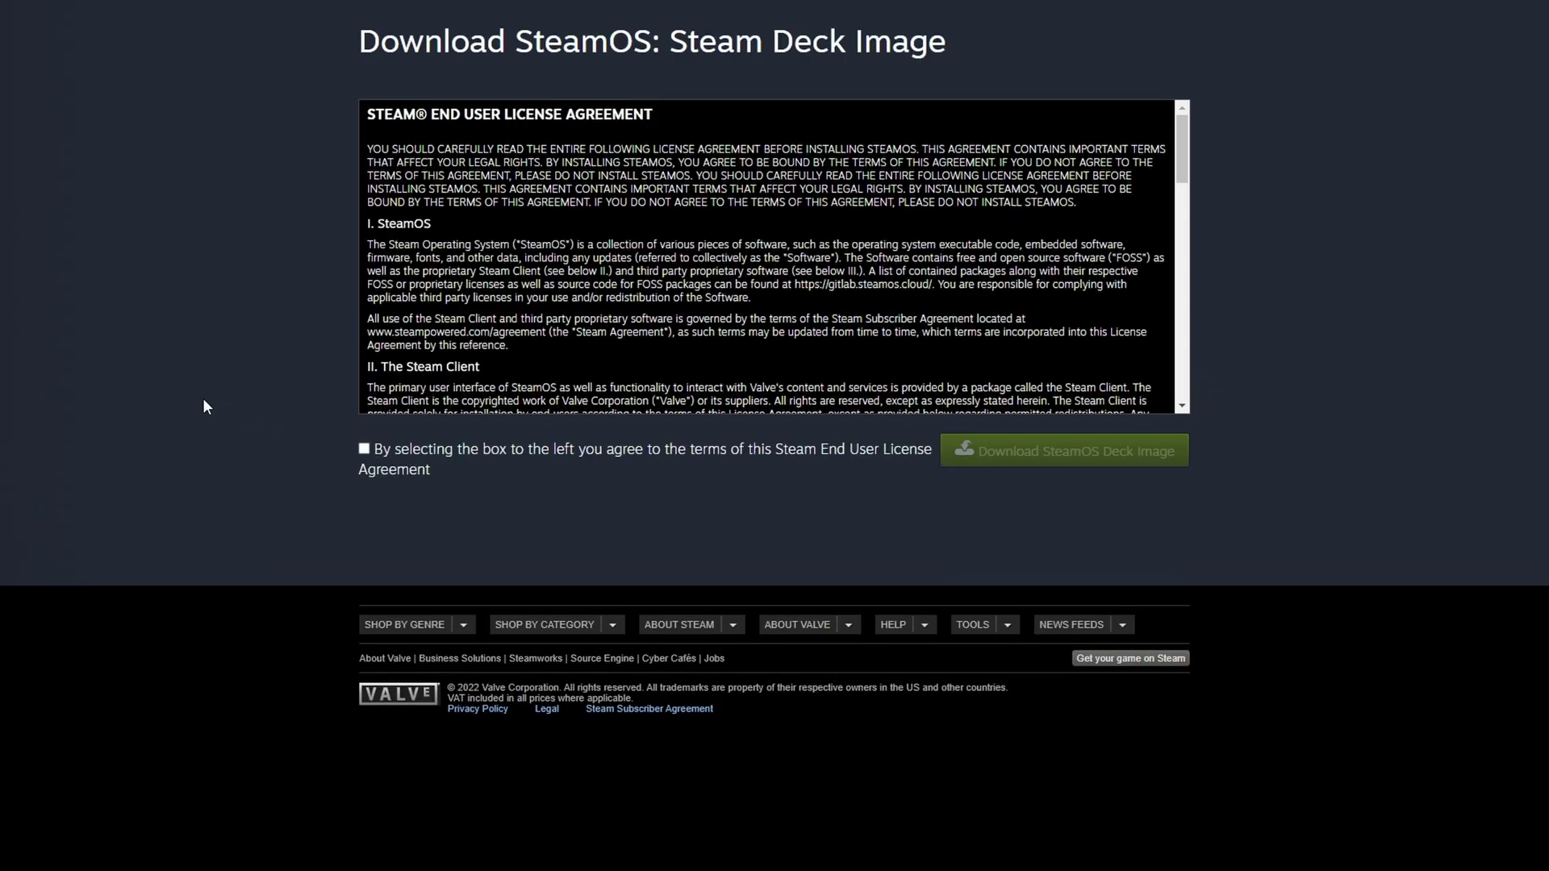
{"action": "left_click", "coordinate": [414, 449]}
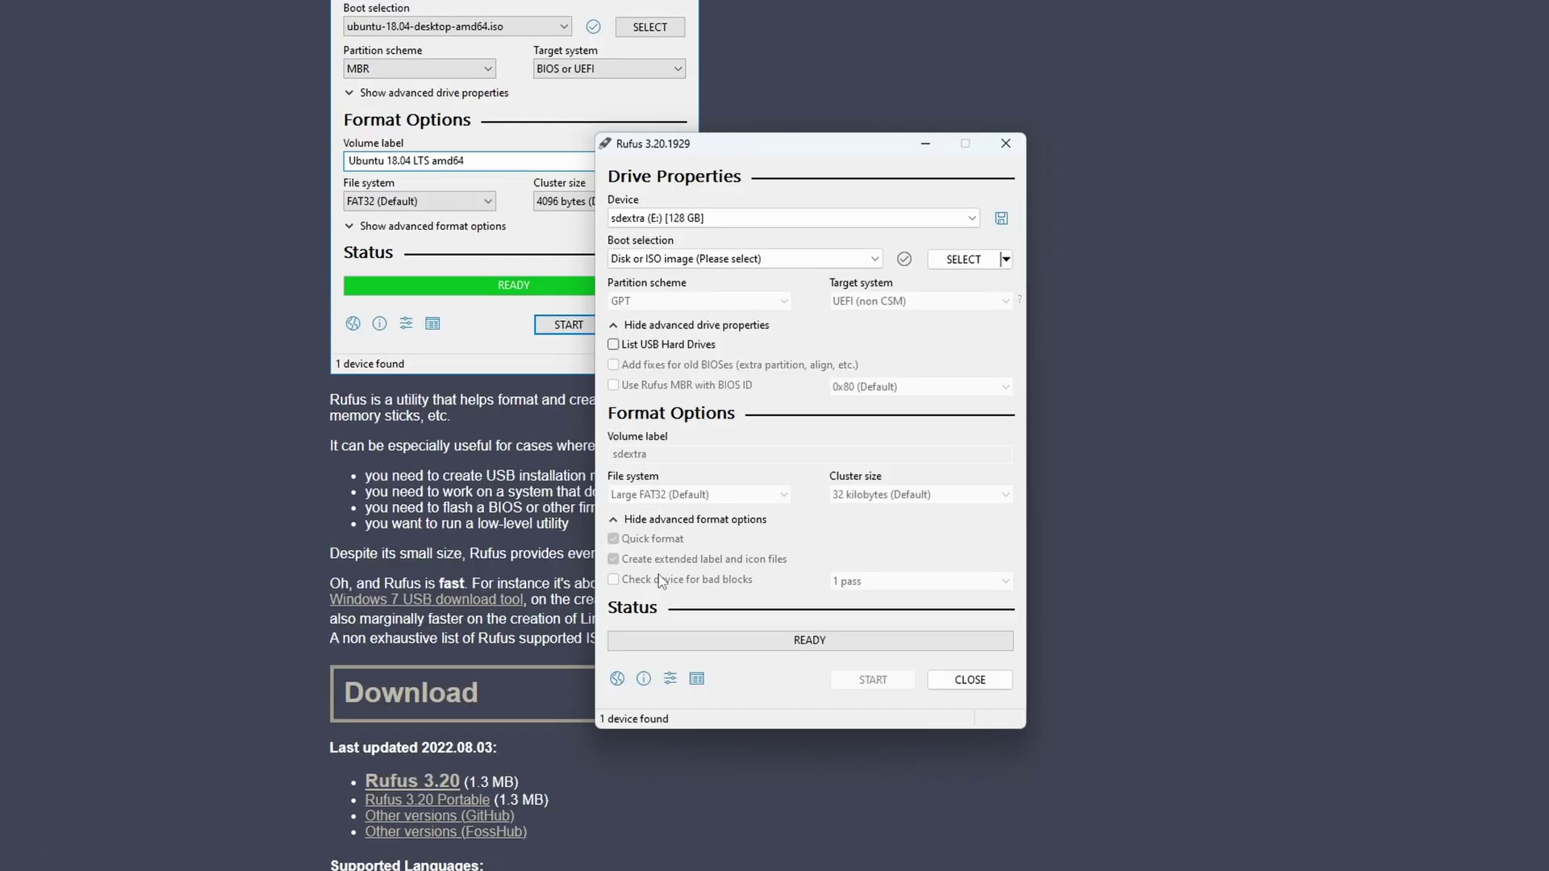
Keep the disk or ISO image boot type and load steamdeck-recovery-4.img.bz2
{"action": "left_click", "coordinate": [763, 259]}
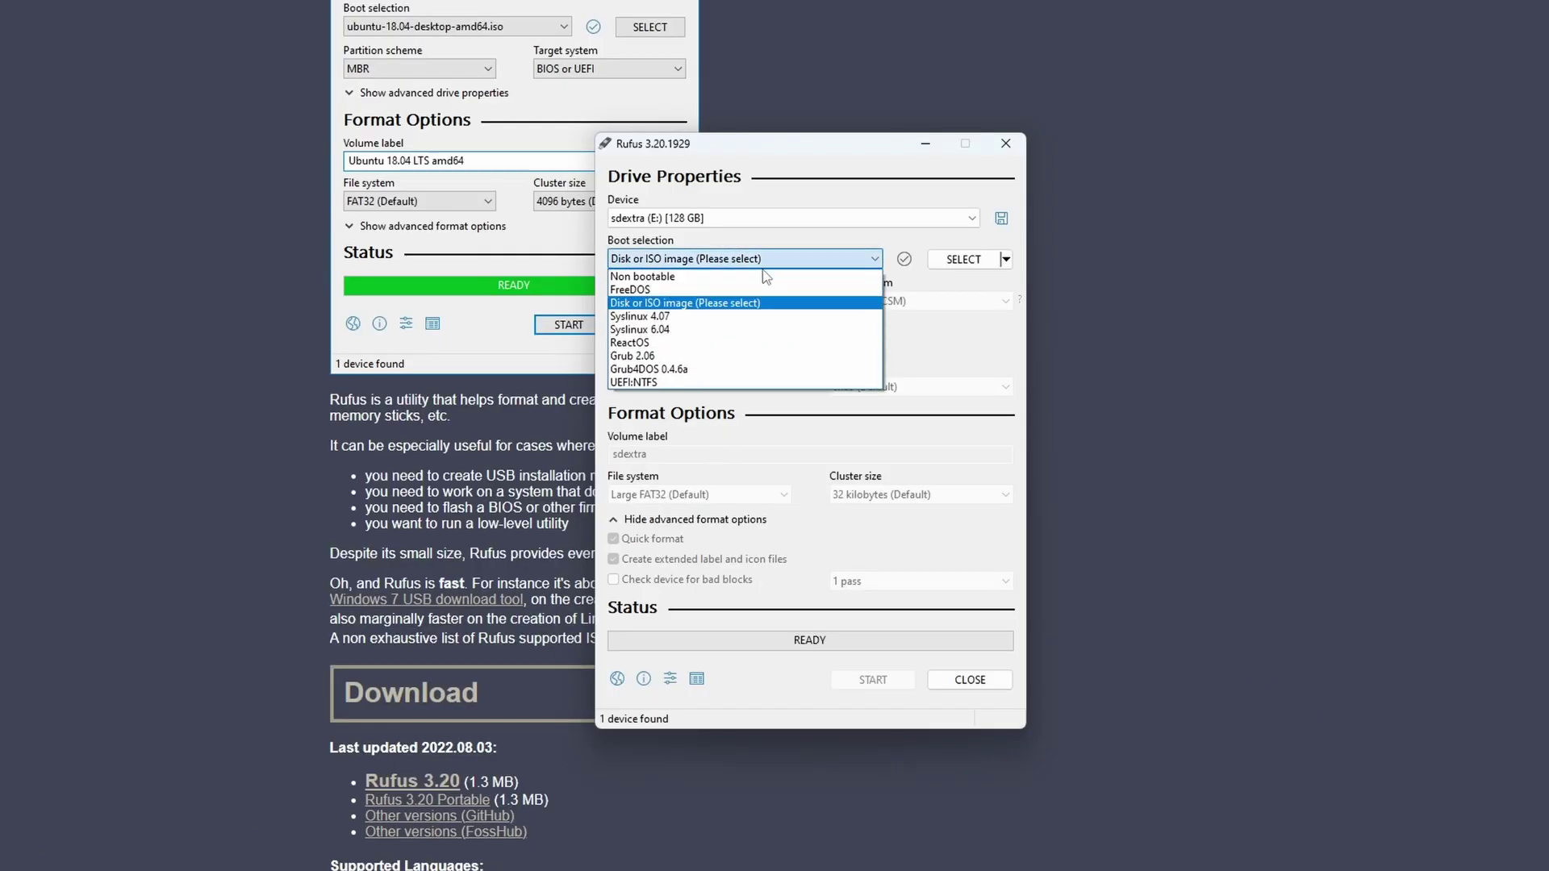
{"action": "left_click", "coordinate": [895, 241]}
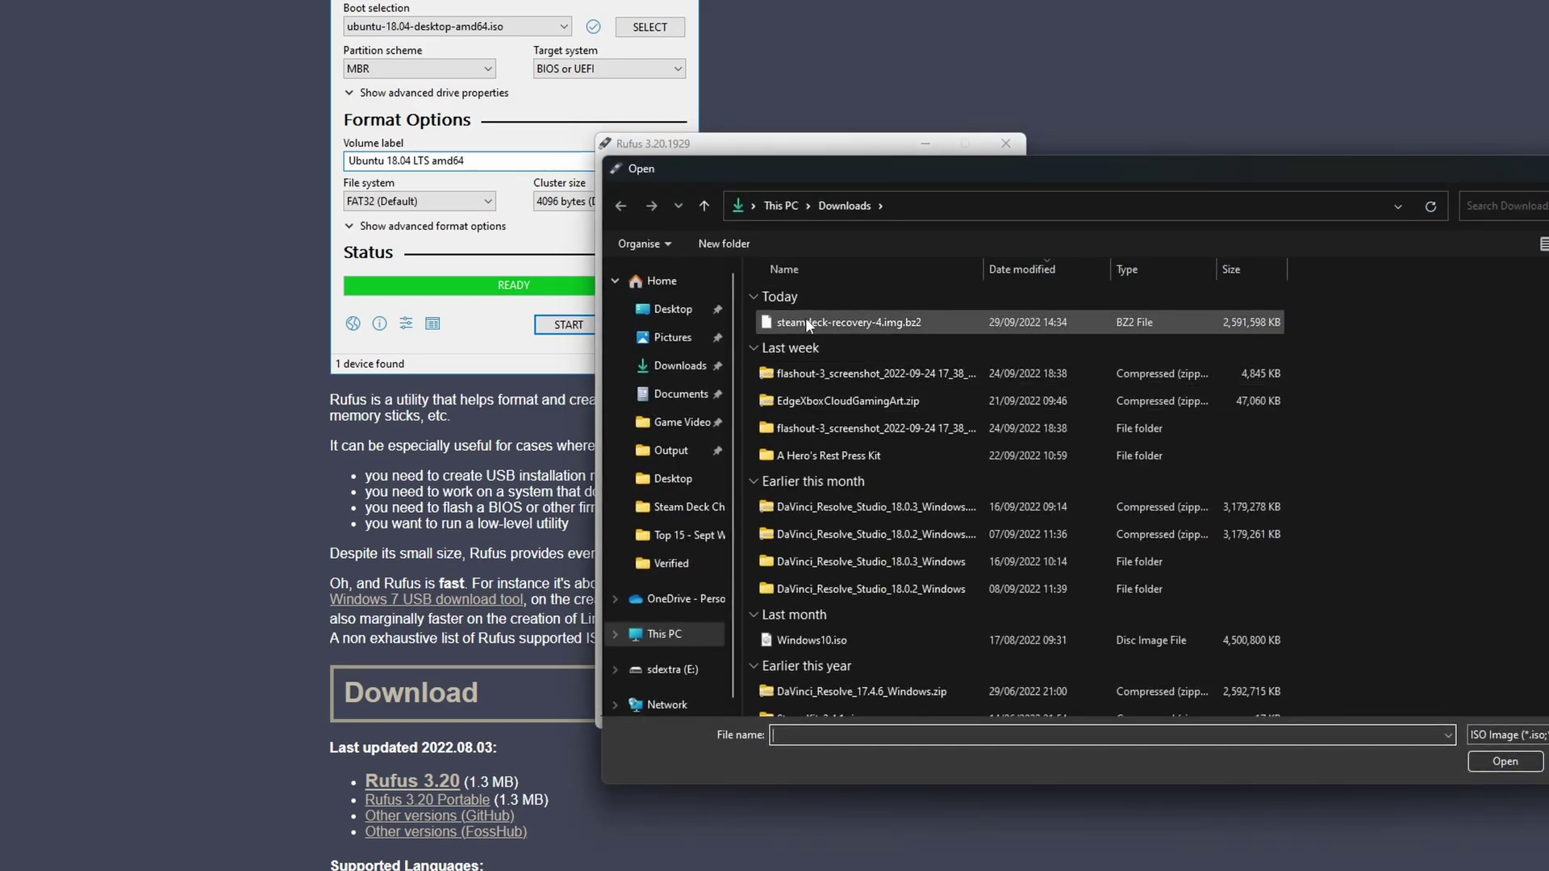
{"action": "double_click", "coordinate": [805, 318]}
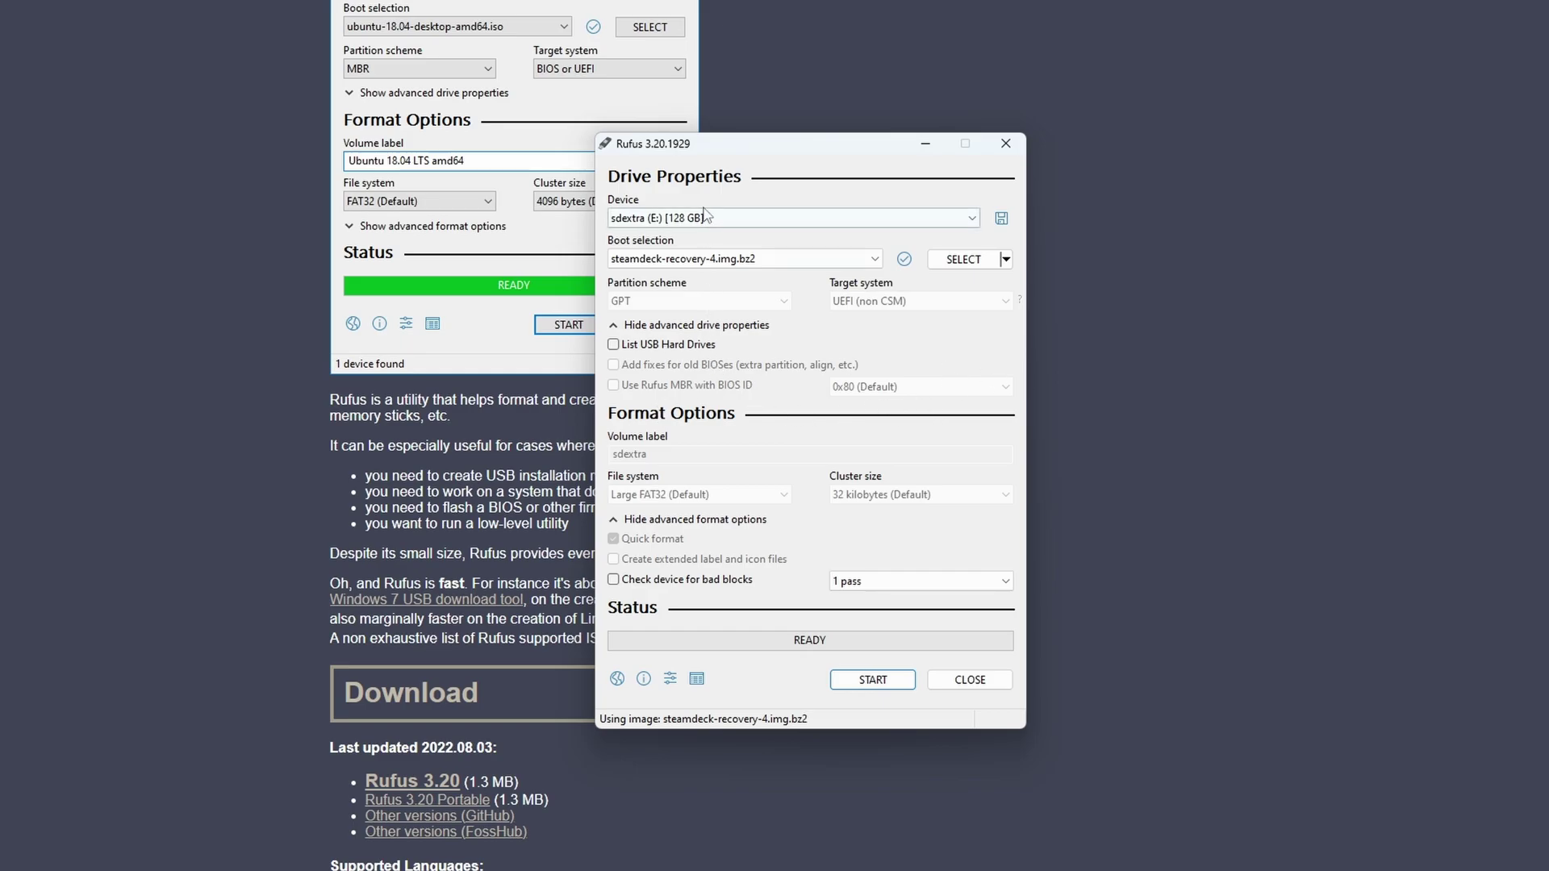
Target the 128 GB sdextra drive and write the image, confirming the data erase
{"action": "left_click", "coordinate": [614, 345]}
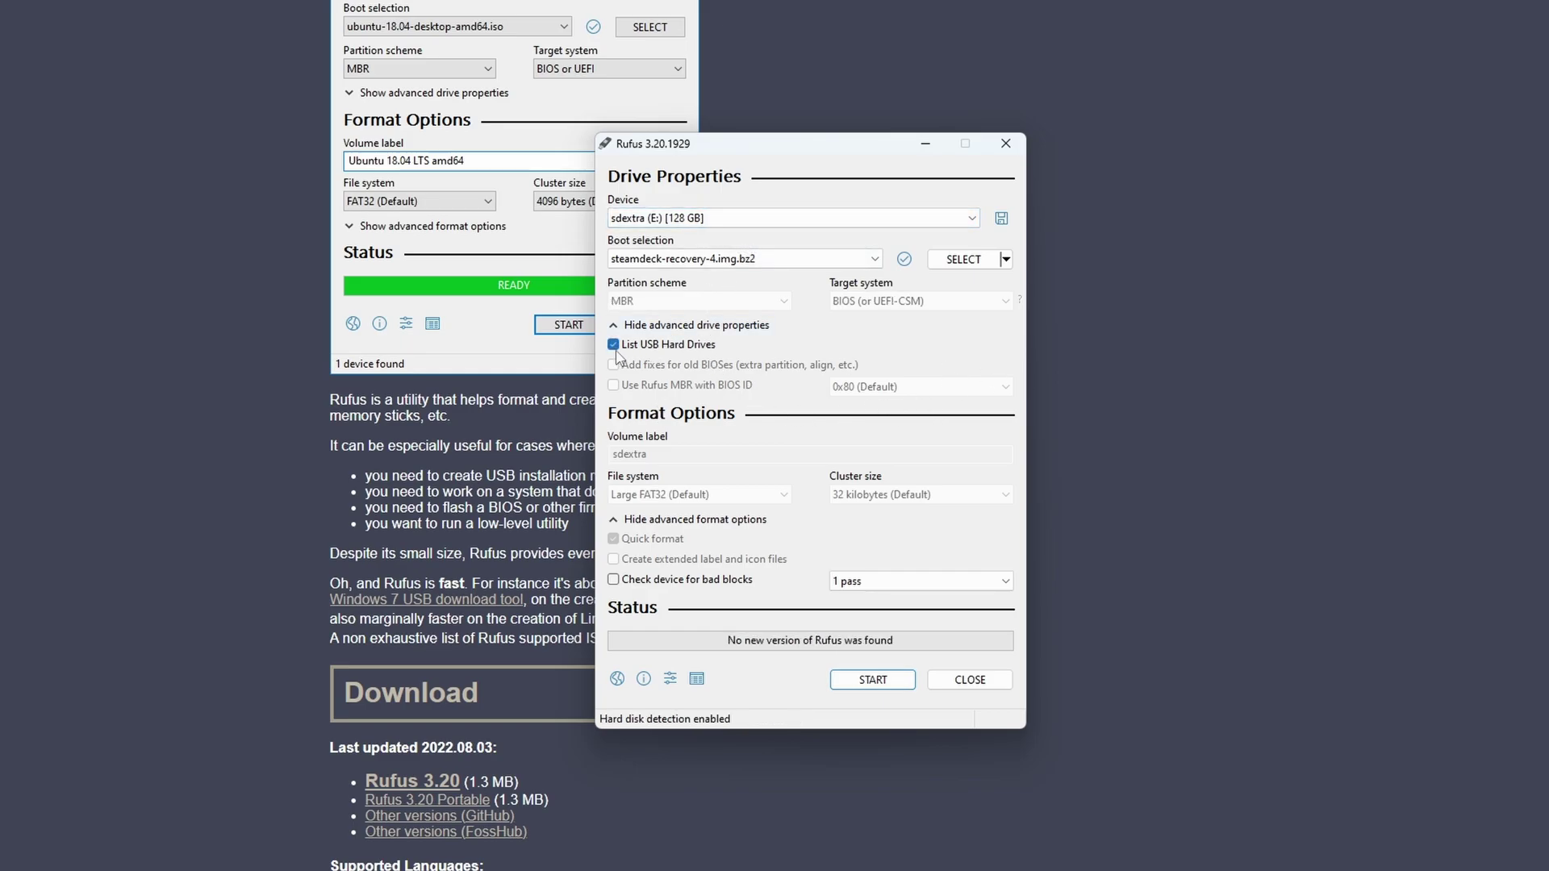
{"action": "left_click", "coordinate": [788, 224]}
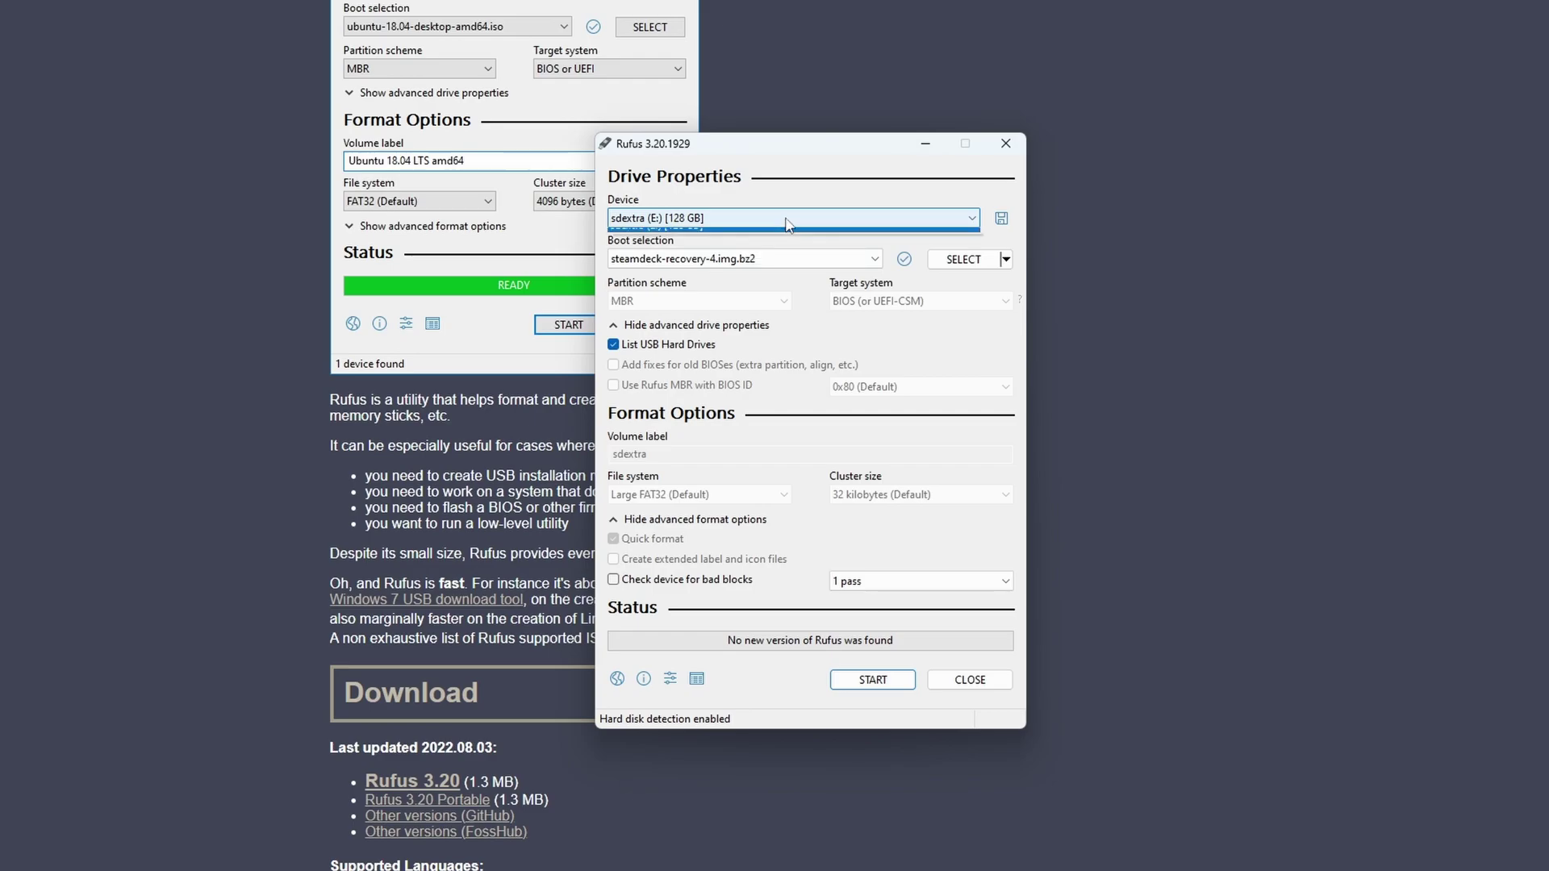
{"action": "left_click", "coordinate": [788, 225]}
{"action": "left_click", "coordinate": [667, 344]}
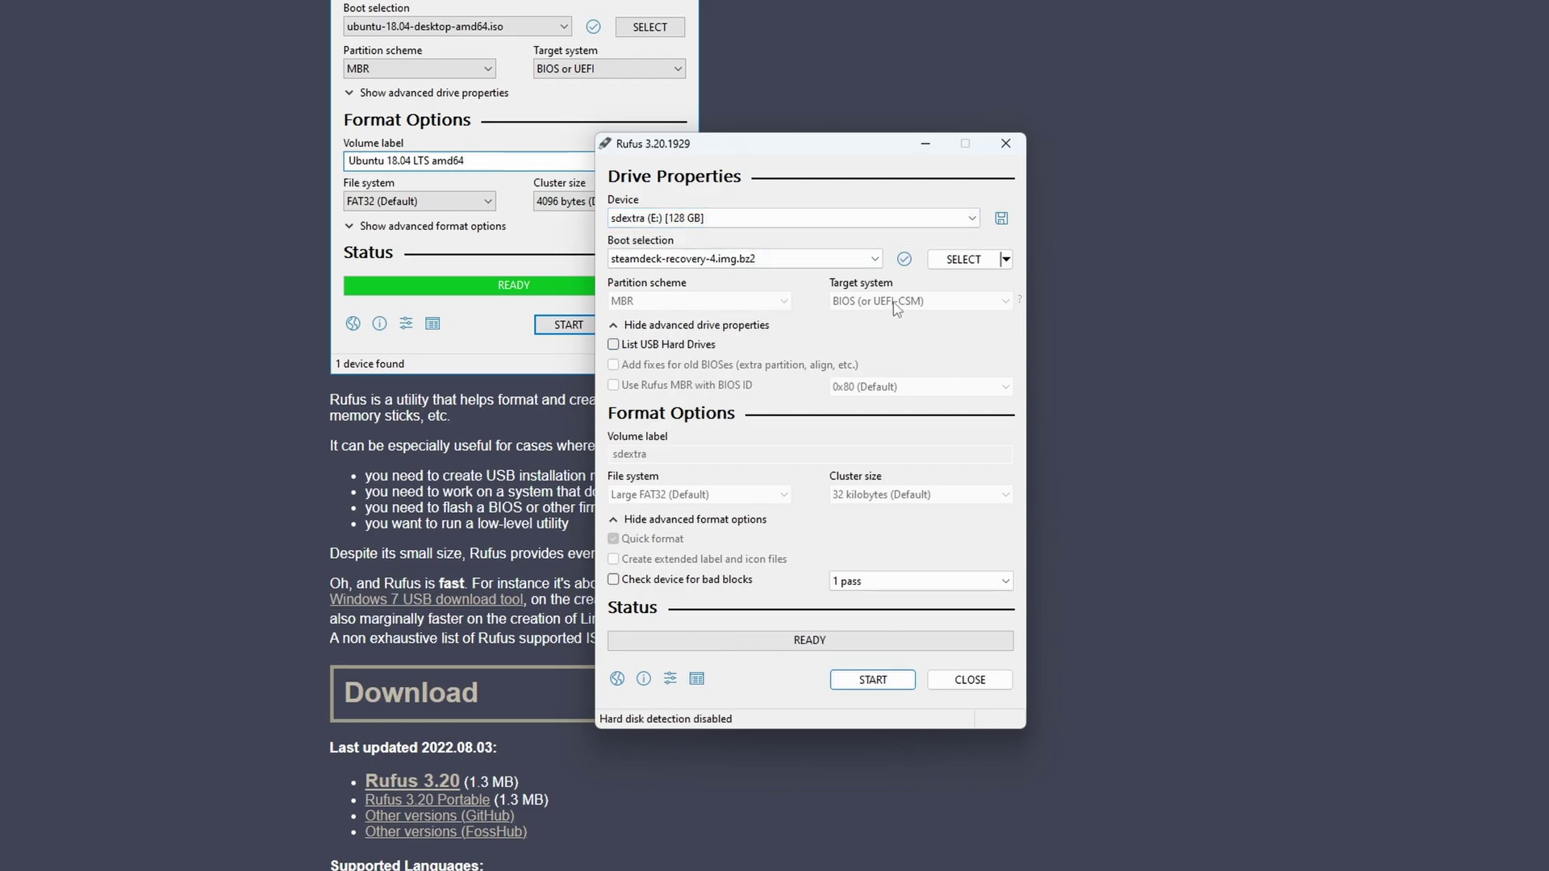
{"action": "left_click", "coordinate": [888, 679]}
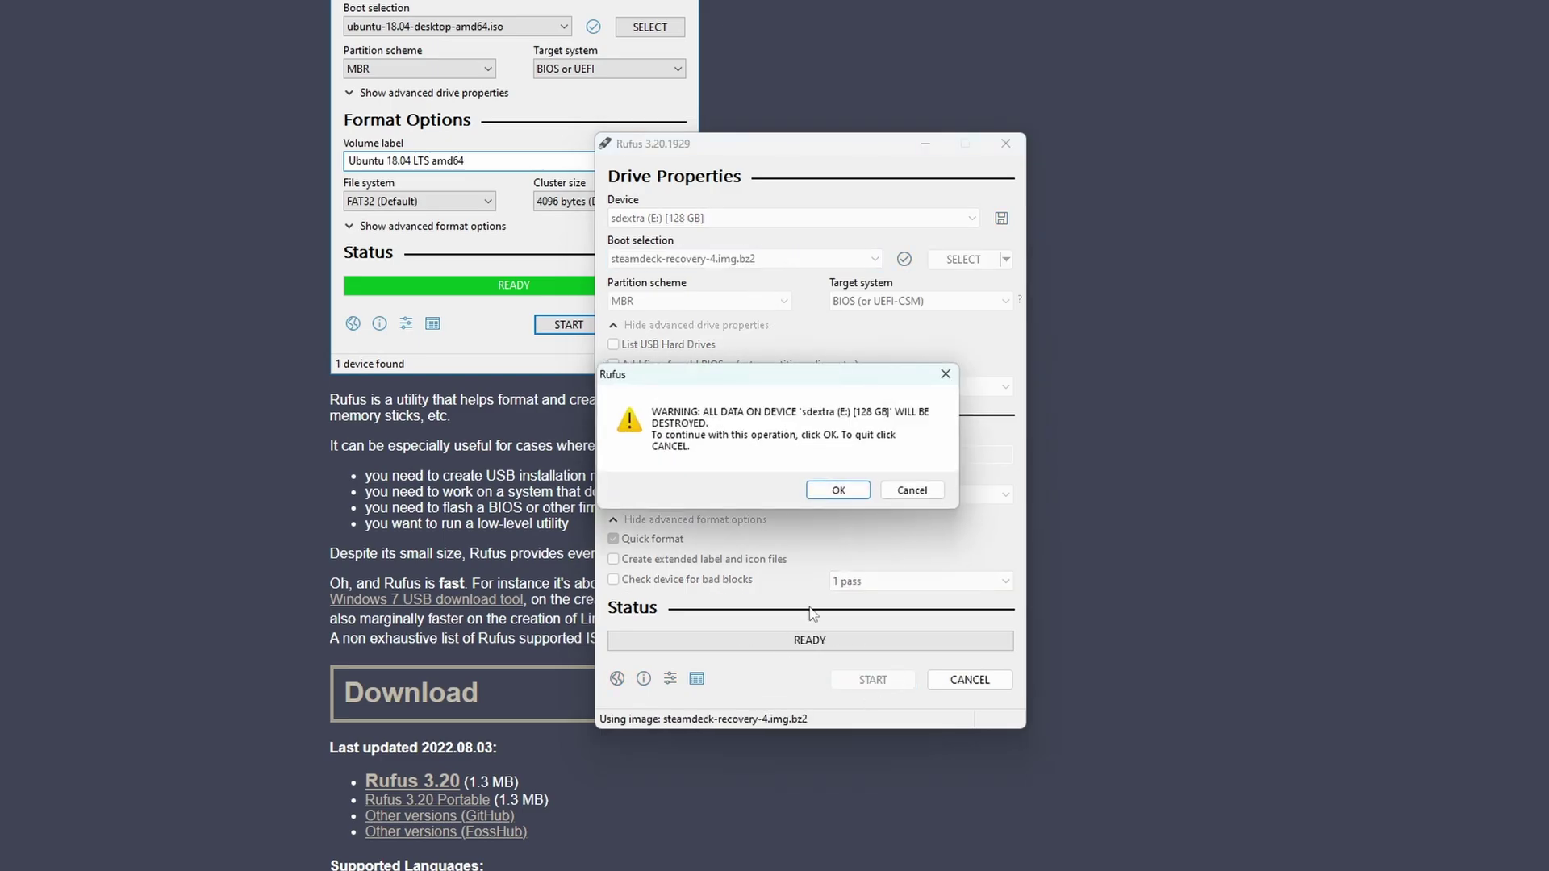
{"action": "left_click", "coordinate": [839, 490]}
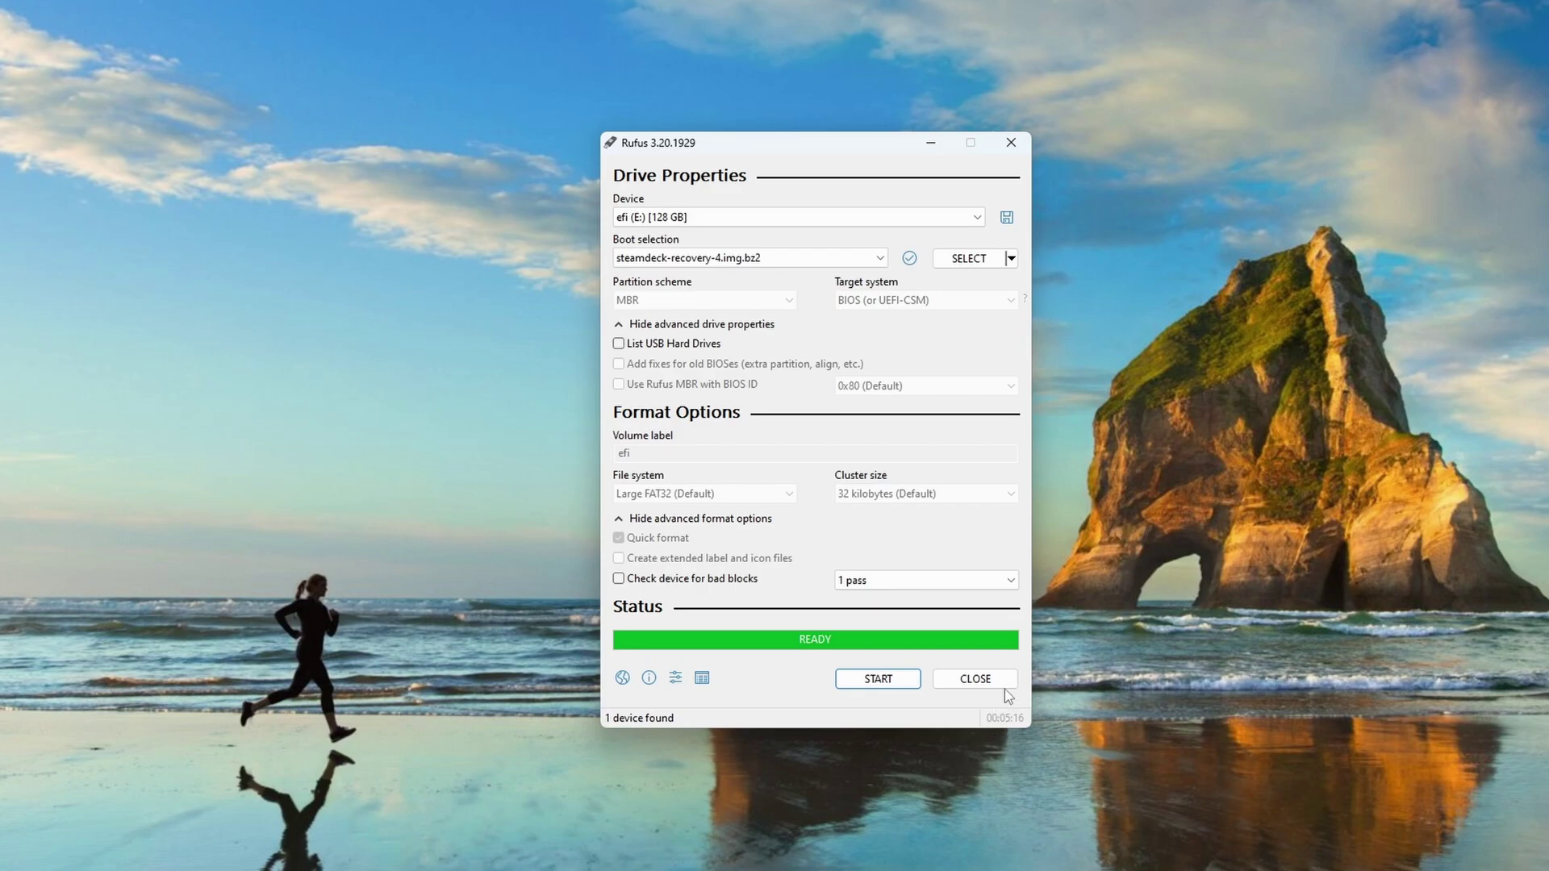
Close Rufus and pick the EFI USB Device in the Steam Deck Boot Manager
{"action": "left_click", "coordinate": [997, 682]}
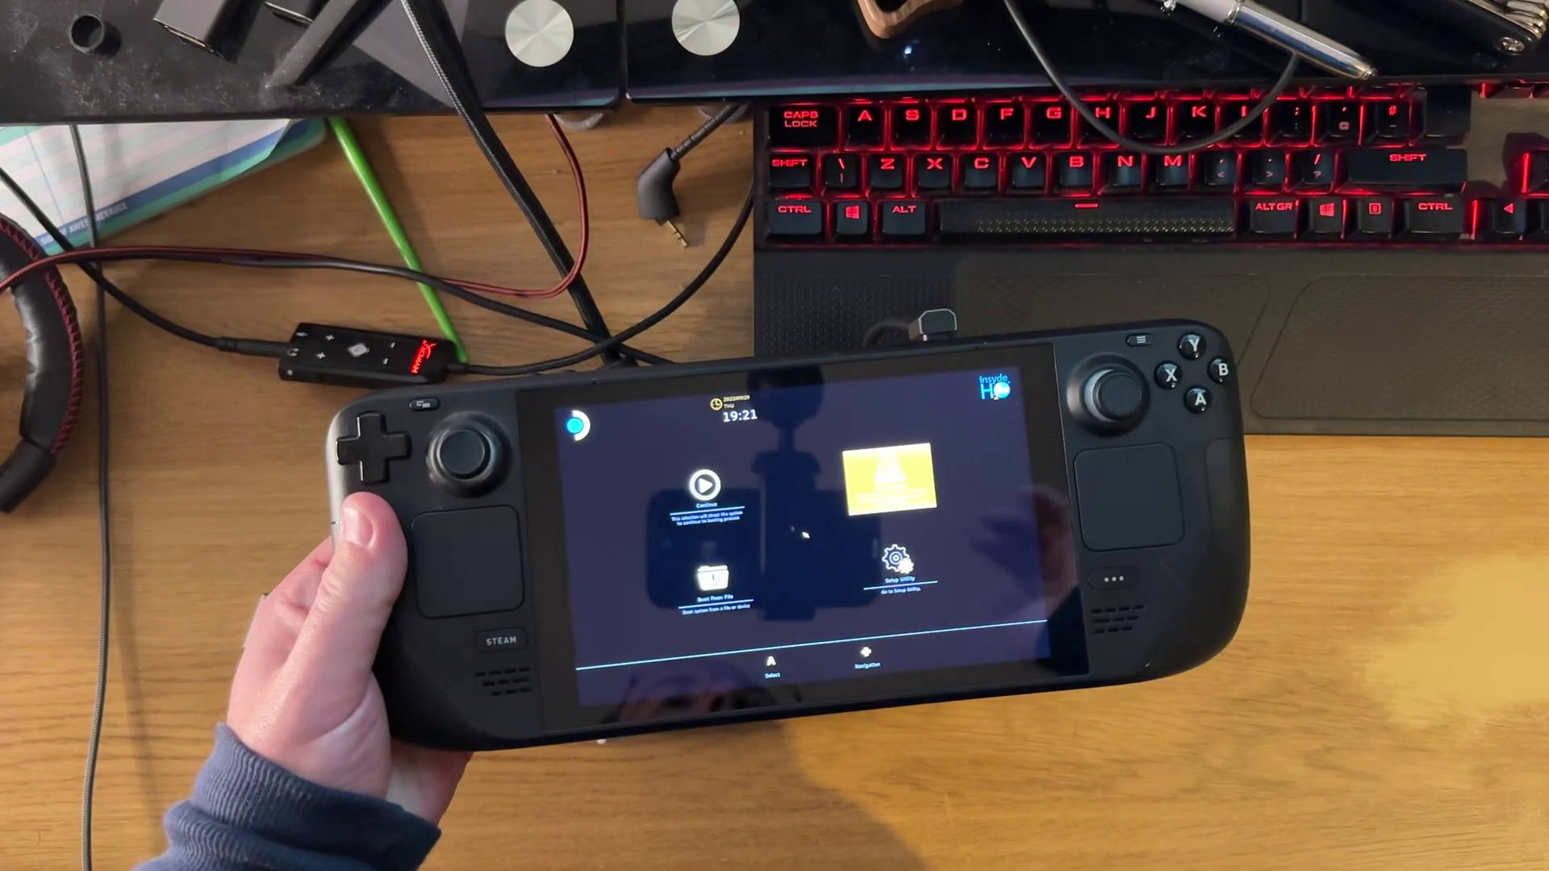
{"action": "key", "text": "Return"}
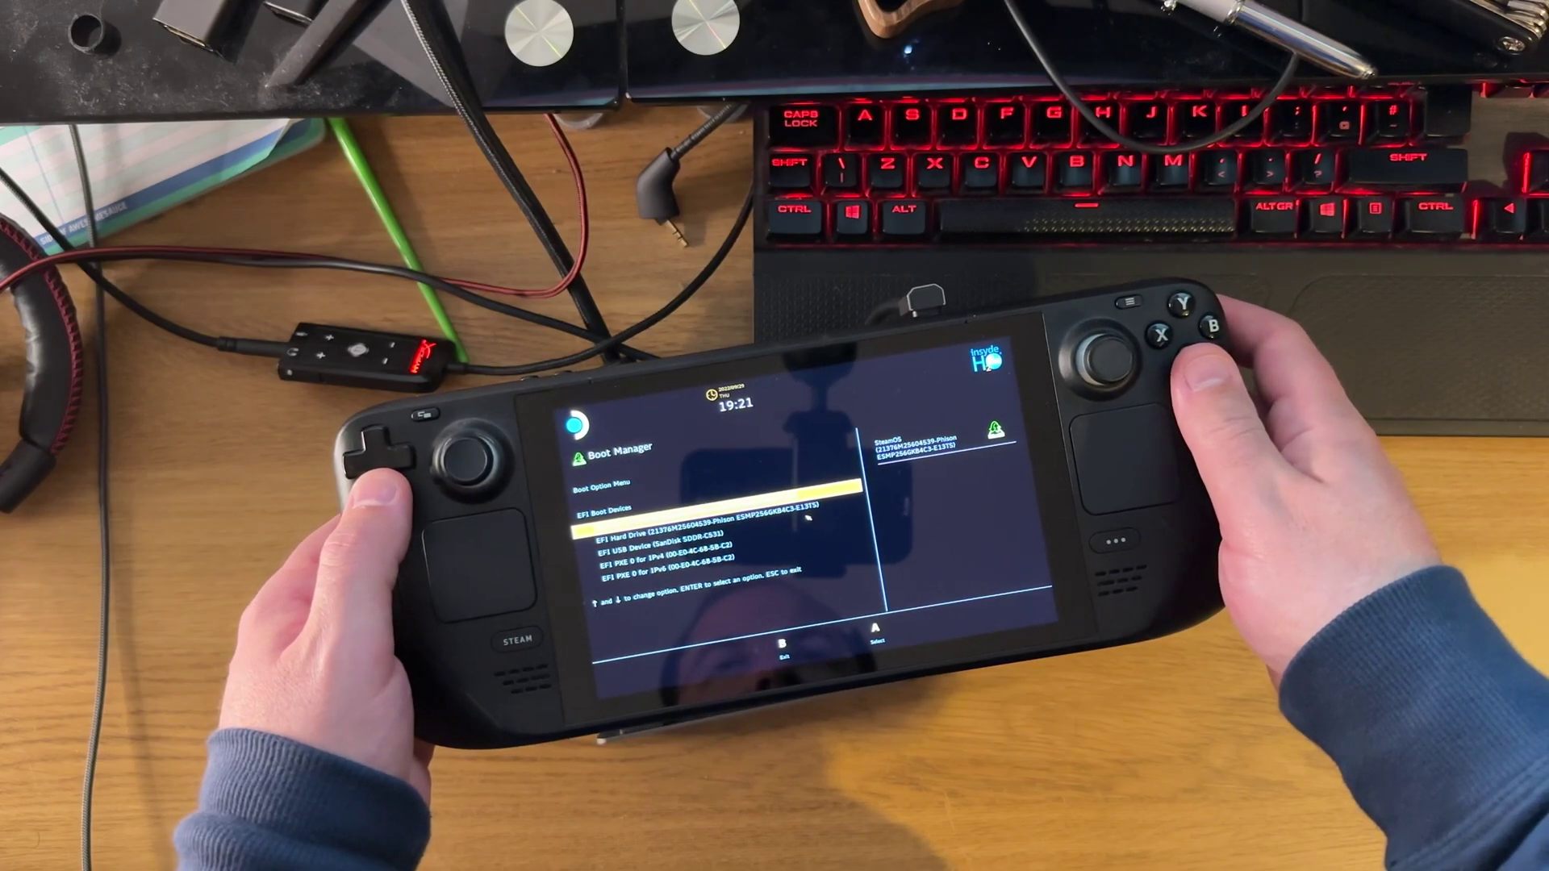
{"action": "key", "text": "Down"}
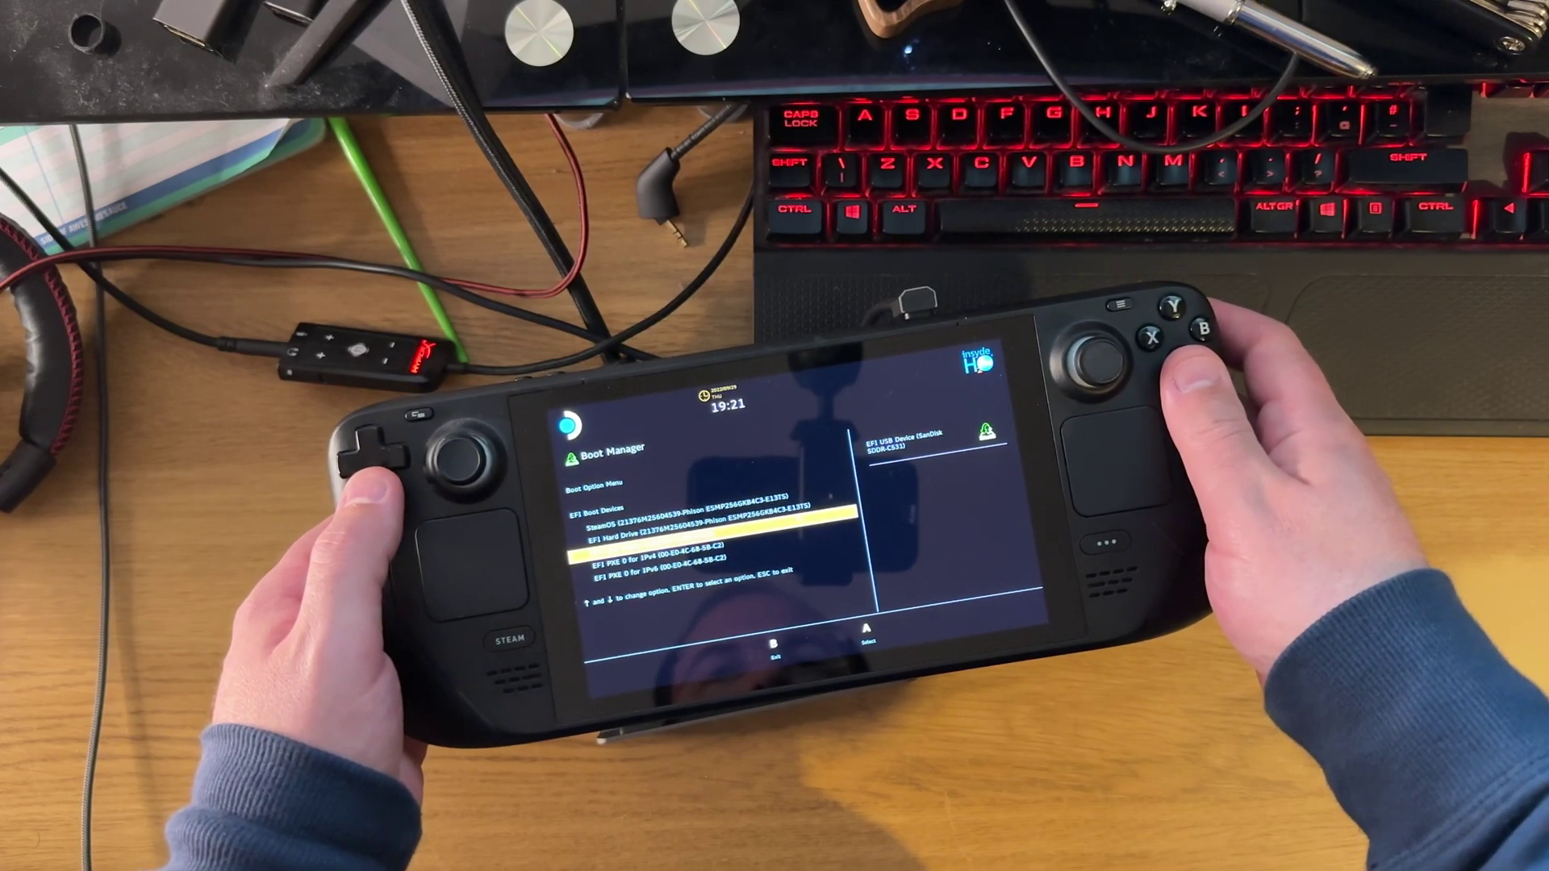
{"action": "key", "text": "Down"}
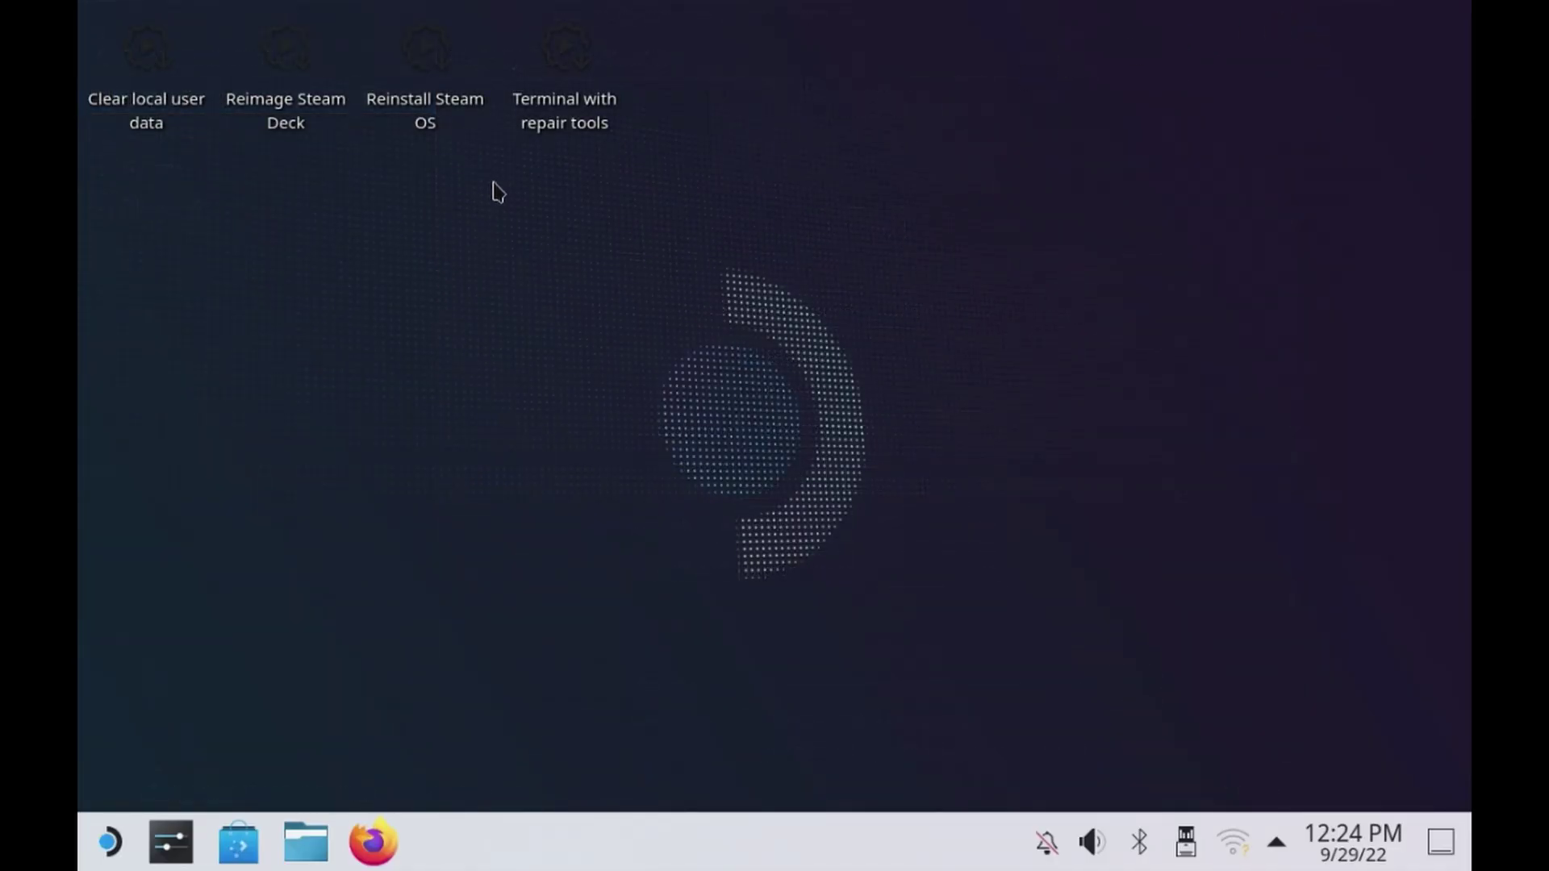
Launch 'Terminal with repair tools' and move the Konsole window down and right
{"action": "left_click", "coordinate": [588, 119]}
{"action": "double_click", "coordinate": [588, 120]}
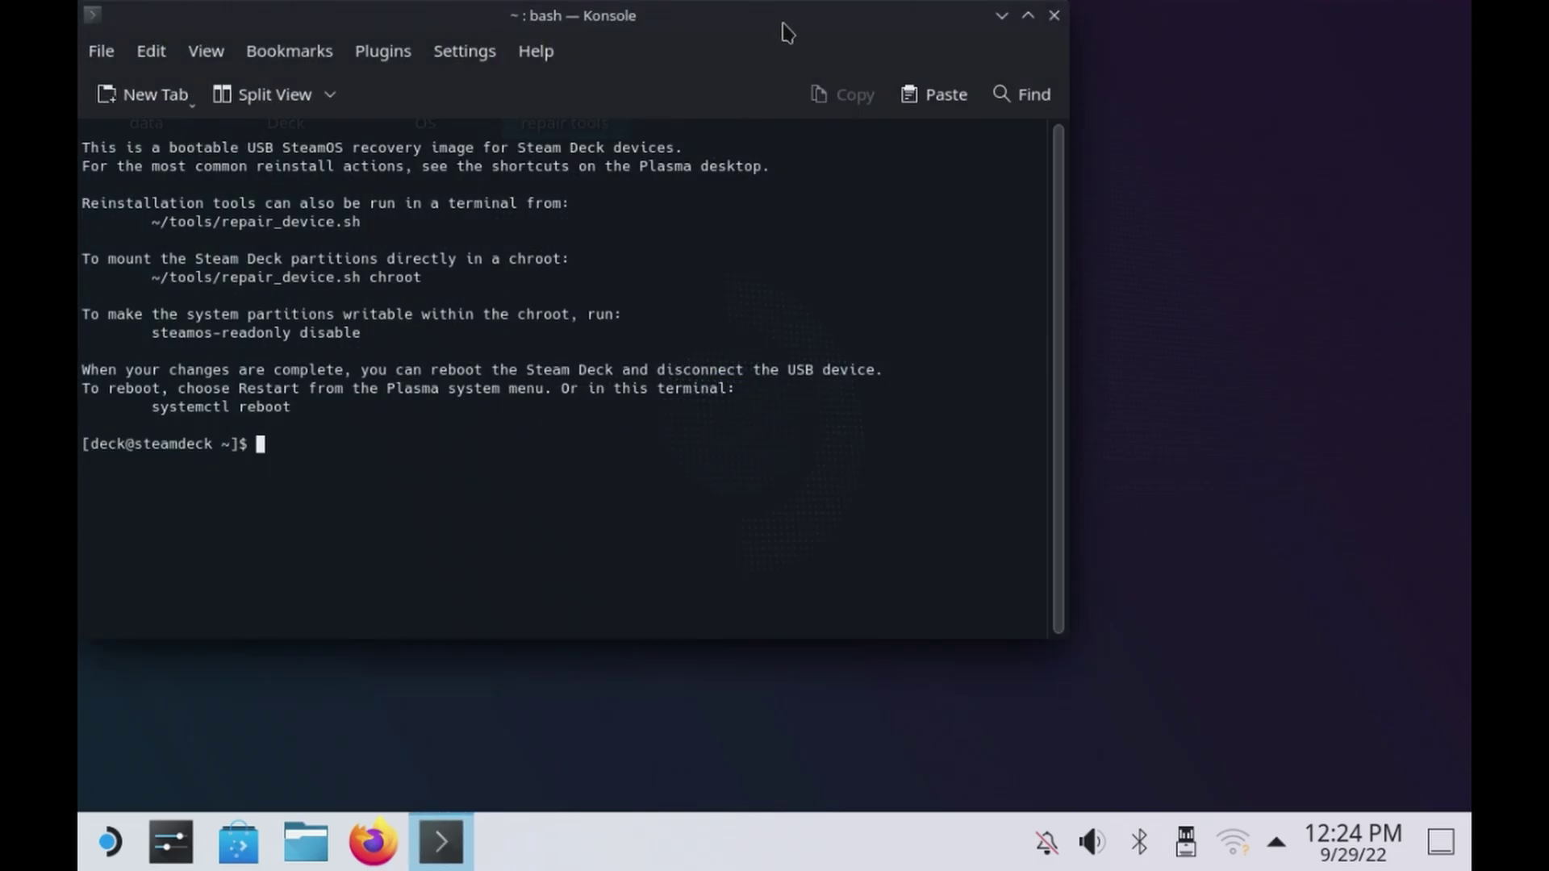
{"action": "left_click_drag", "start_coordinate": [786, 22], "coordinate": [1122, 50]}
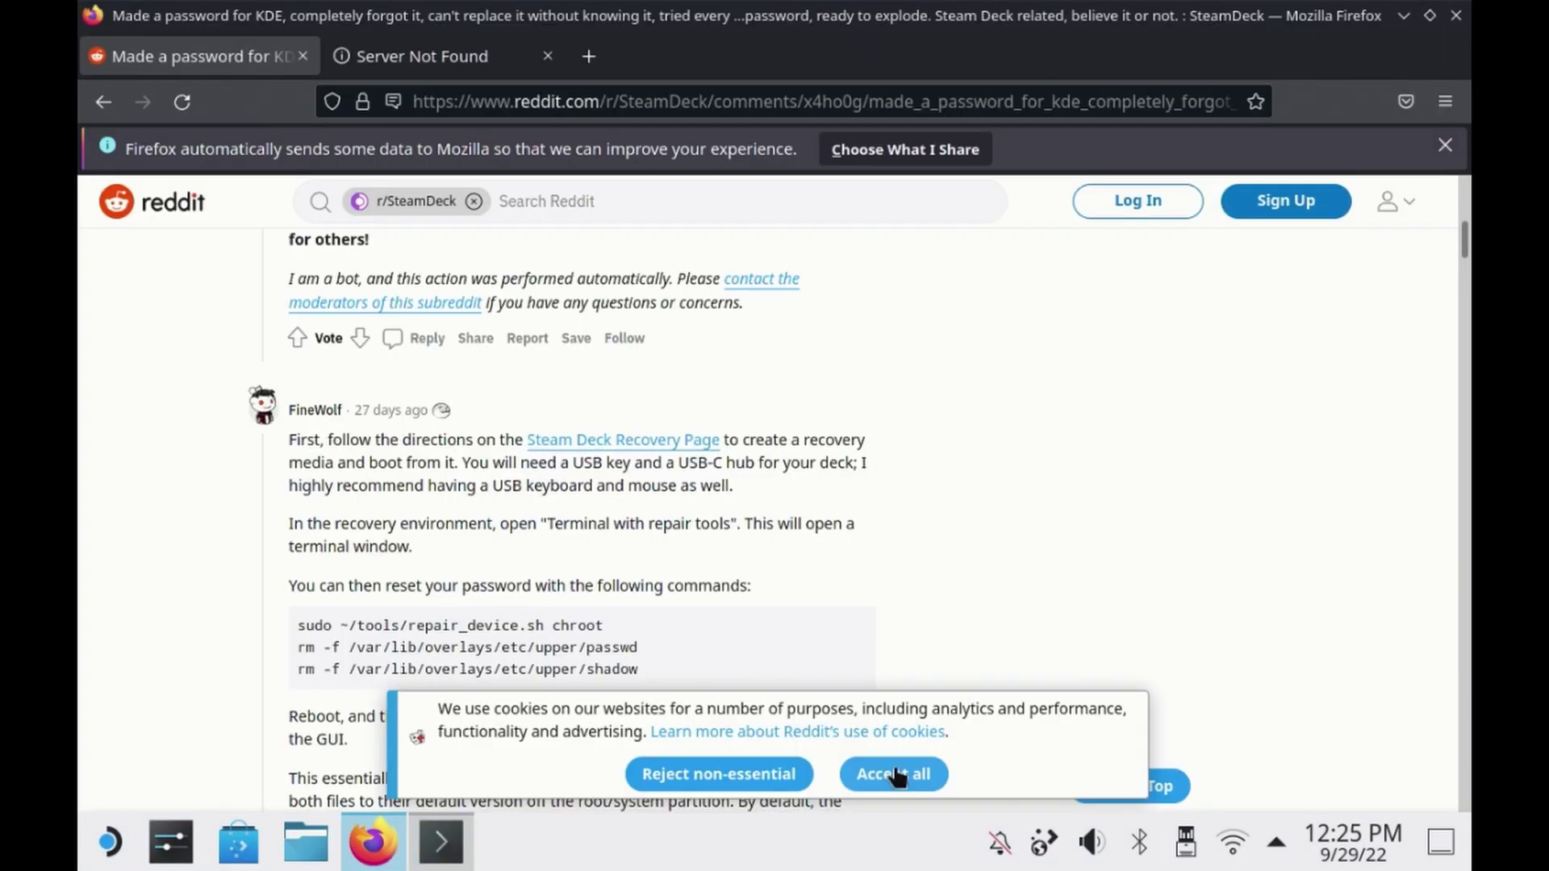
{"action": "left_click", "coordinate": [891, 774]}
Copy the Reddit thread's chroot command into the repair terminal and run it
{"action": "scroll", "coordinate": [797, 626], "scroll_direction": "down", "scroll_amount": 5}
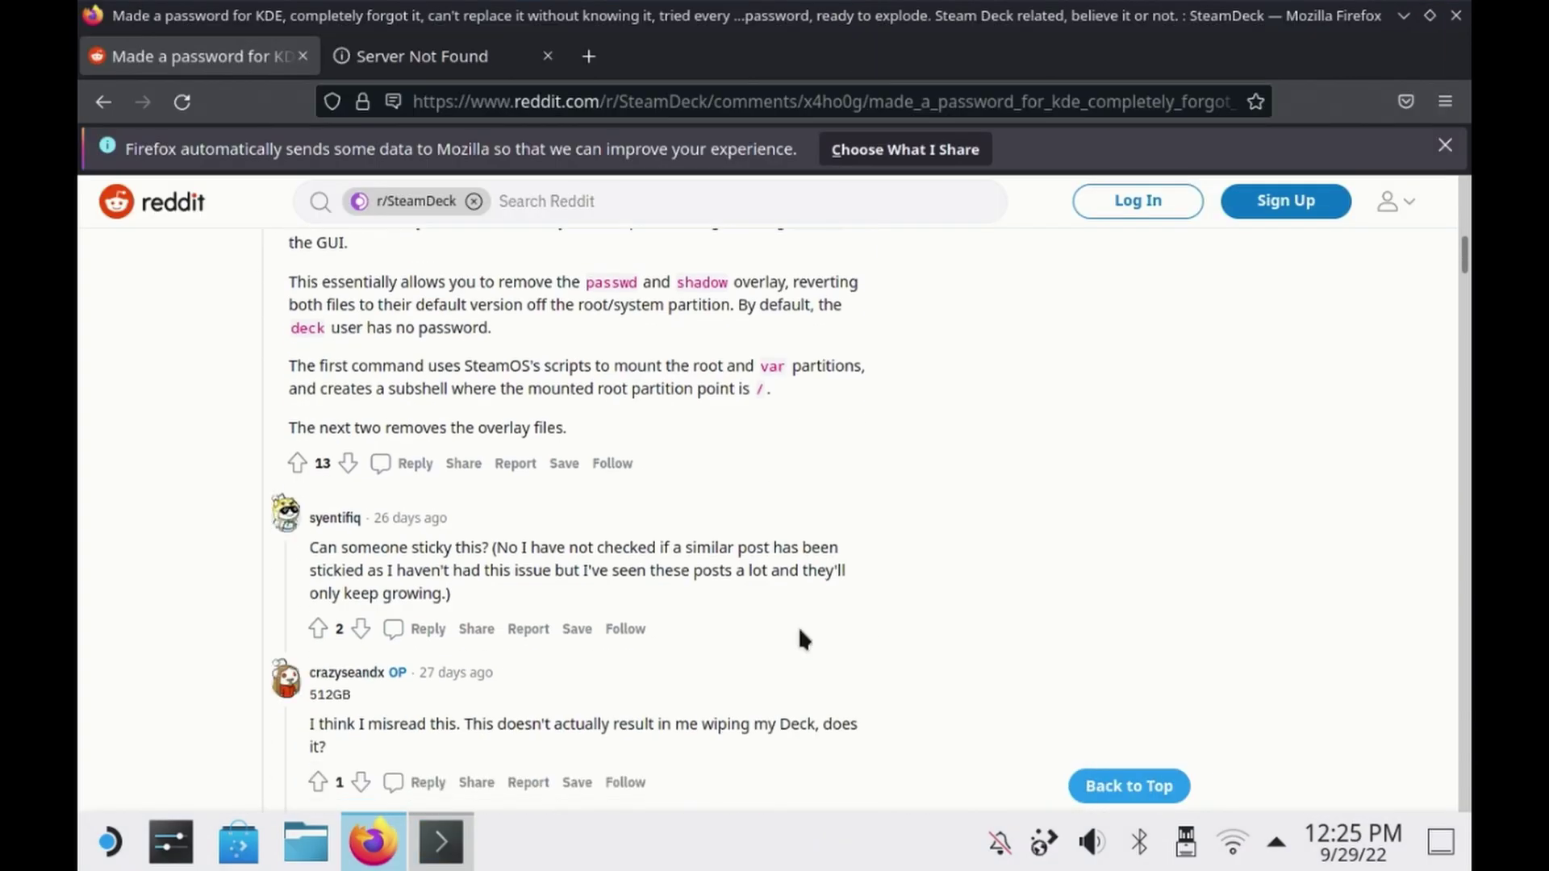
{"action": "scroll", "coordinate": [800, 638], "scroll_direction": "up", "scroll_amount": 3}
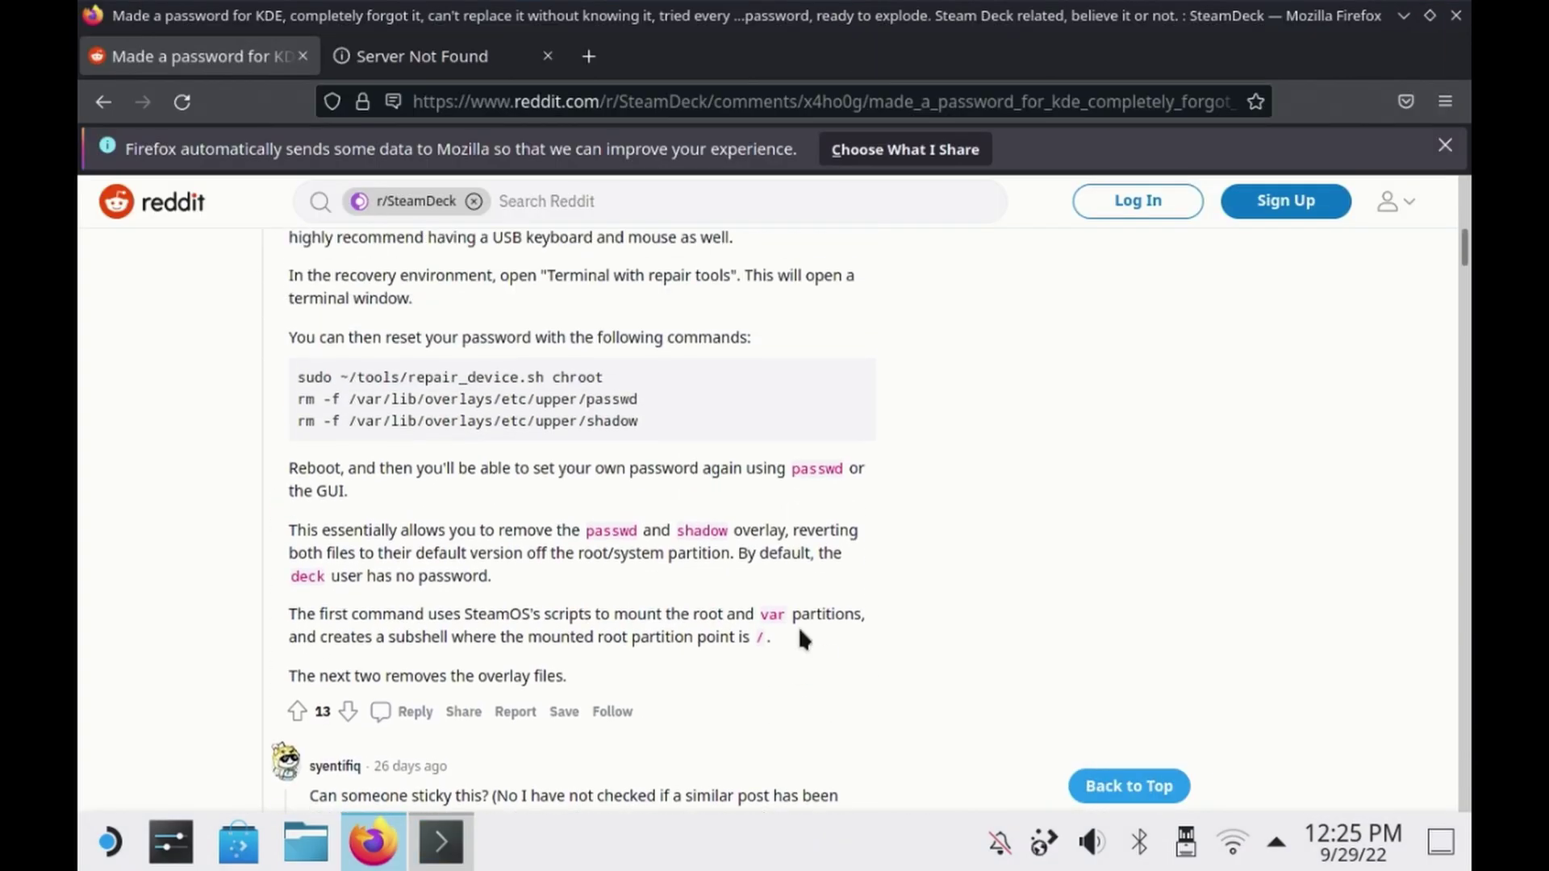
{"action": "double_click", "coordinate": [506, 377]}
{"action": "left_click", "coordinate": [505, 377]}
{"action": "triple_click", "coordinate": [506, 377]}
{"action": "key", "text": "ctrl+c"}
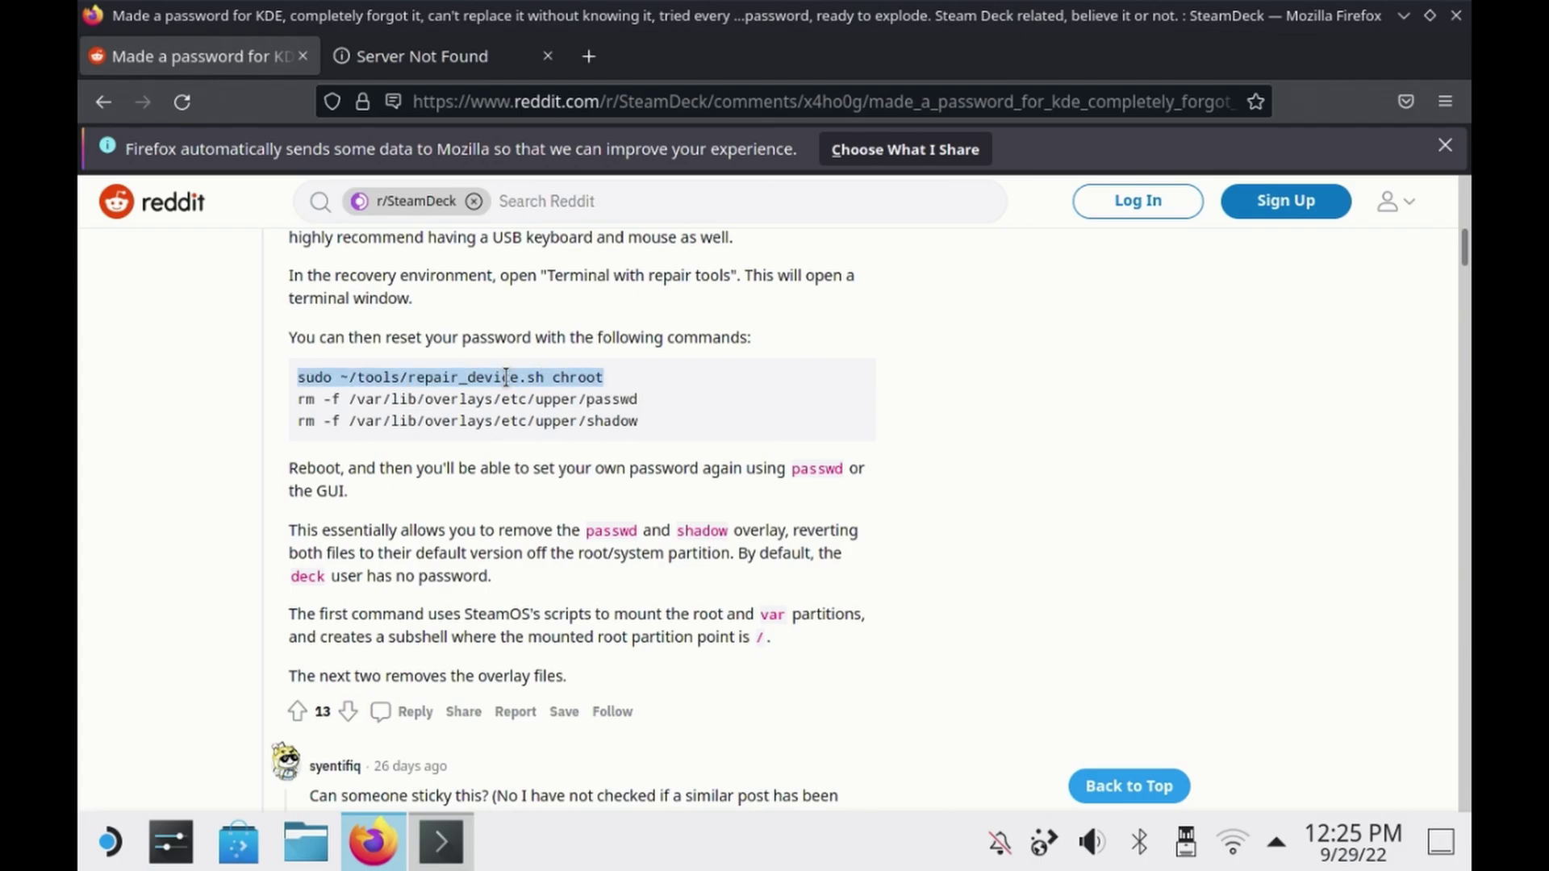
{"action": "key", "text": "alt+Tab"}
{"action": "key", "text": "ctrl+shift+v"}
{"action": "key", "text": "Return"}
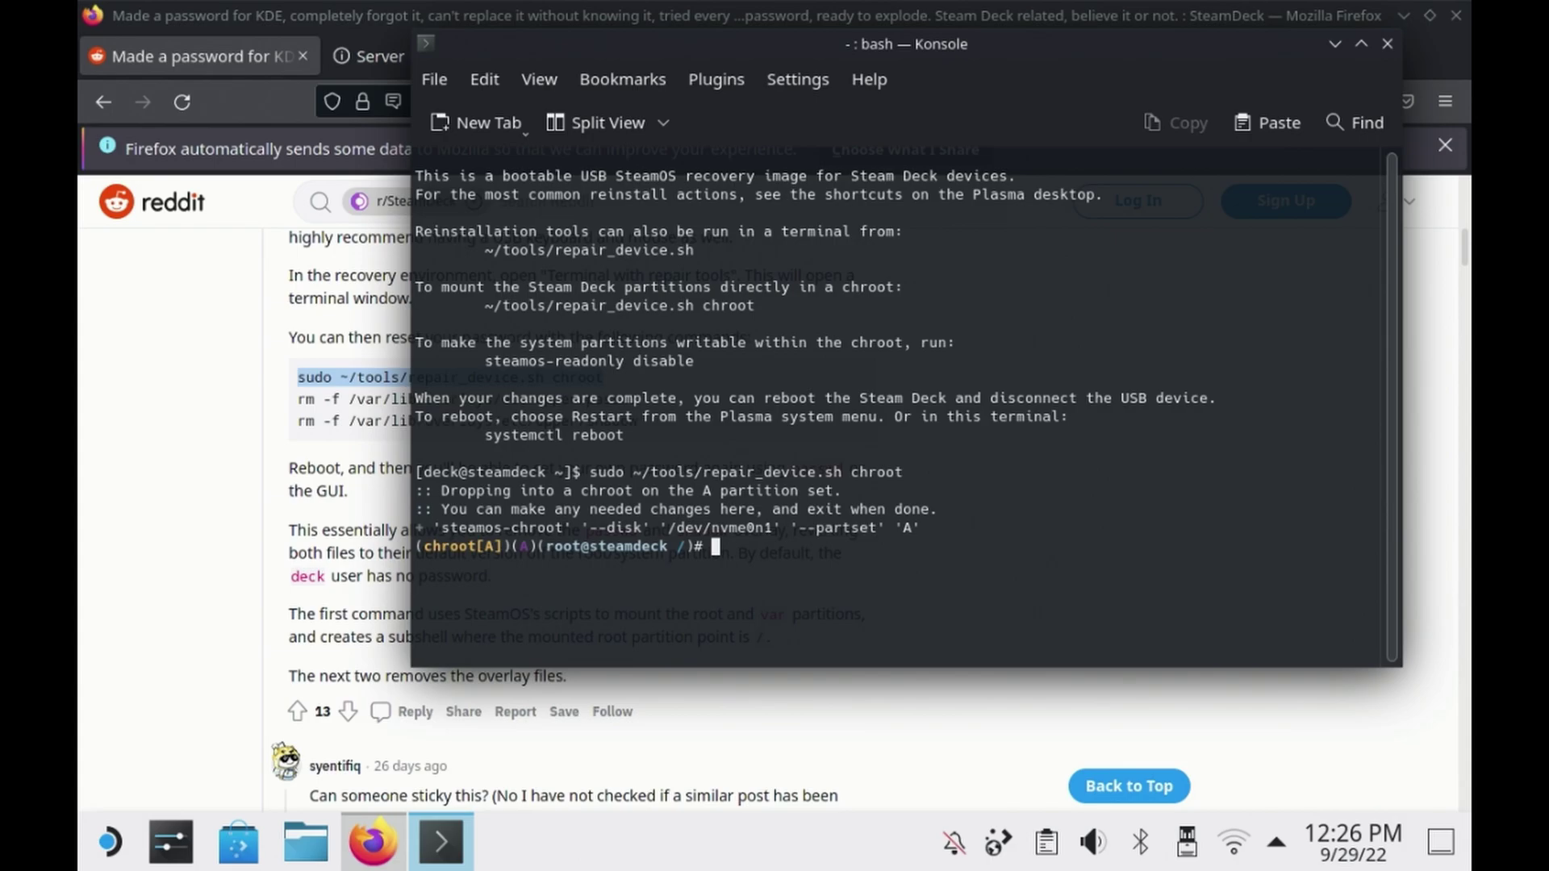
Paste the passwd overlay removal command into the terminal, then copy the shadow removal command
{"action": "triple_click", "coordinate": [351, 399]}
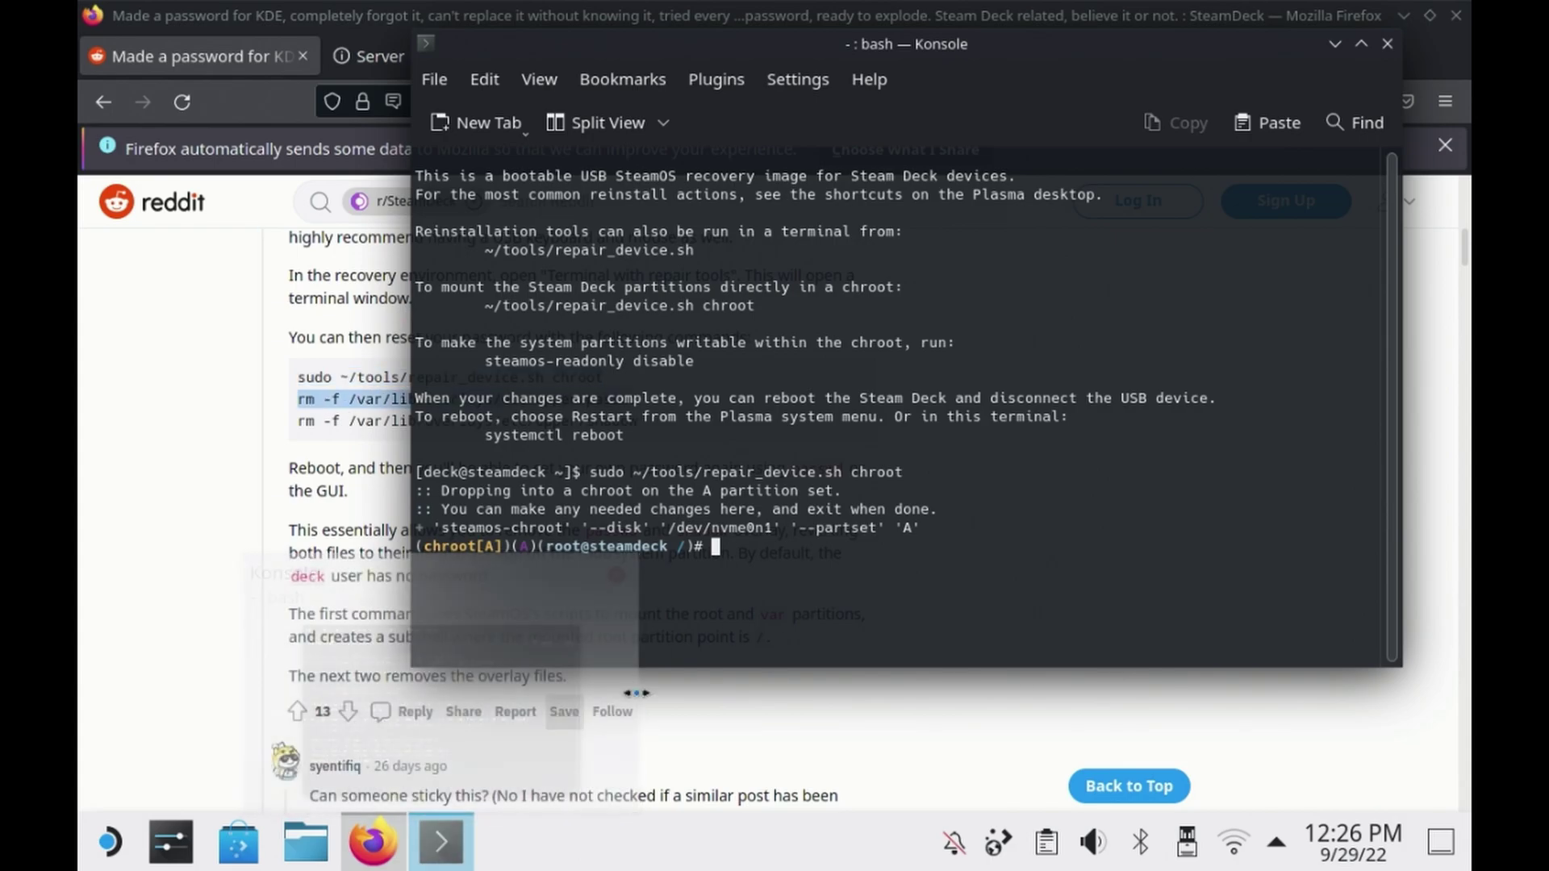
{"action": "right_click", "coordinate": [879, 599]}
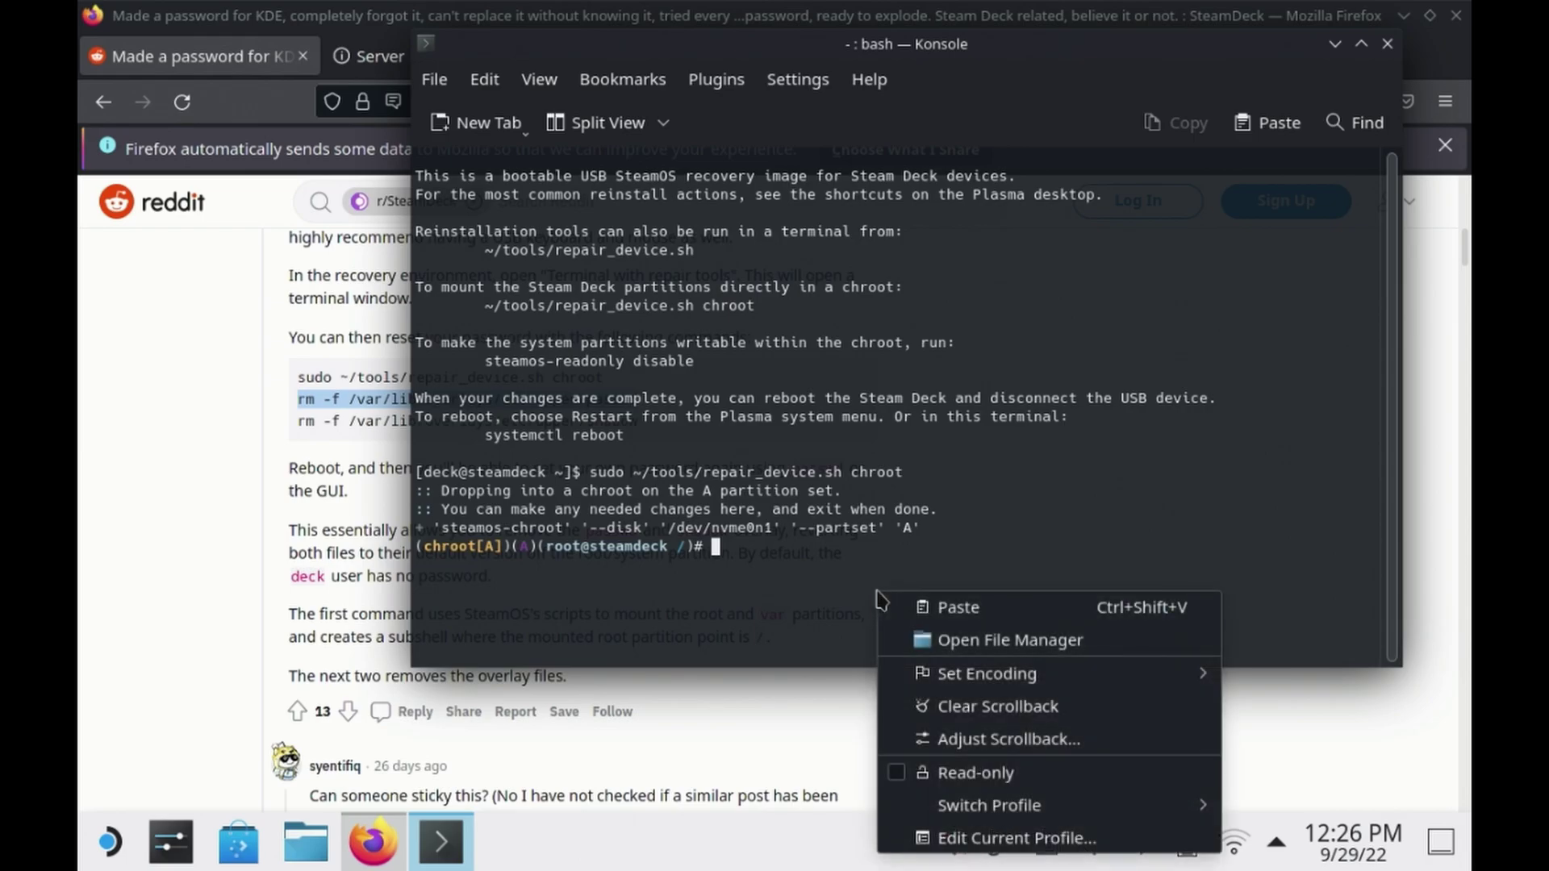
{"action": "left_click", "coordinate": [935, 607]}
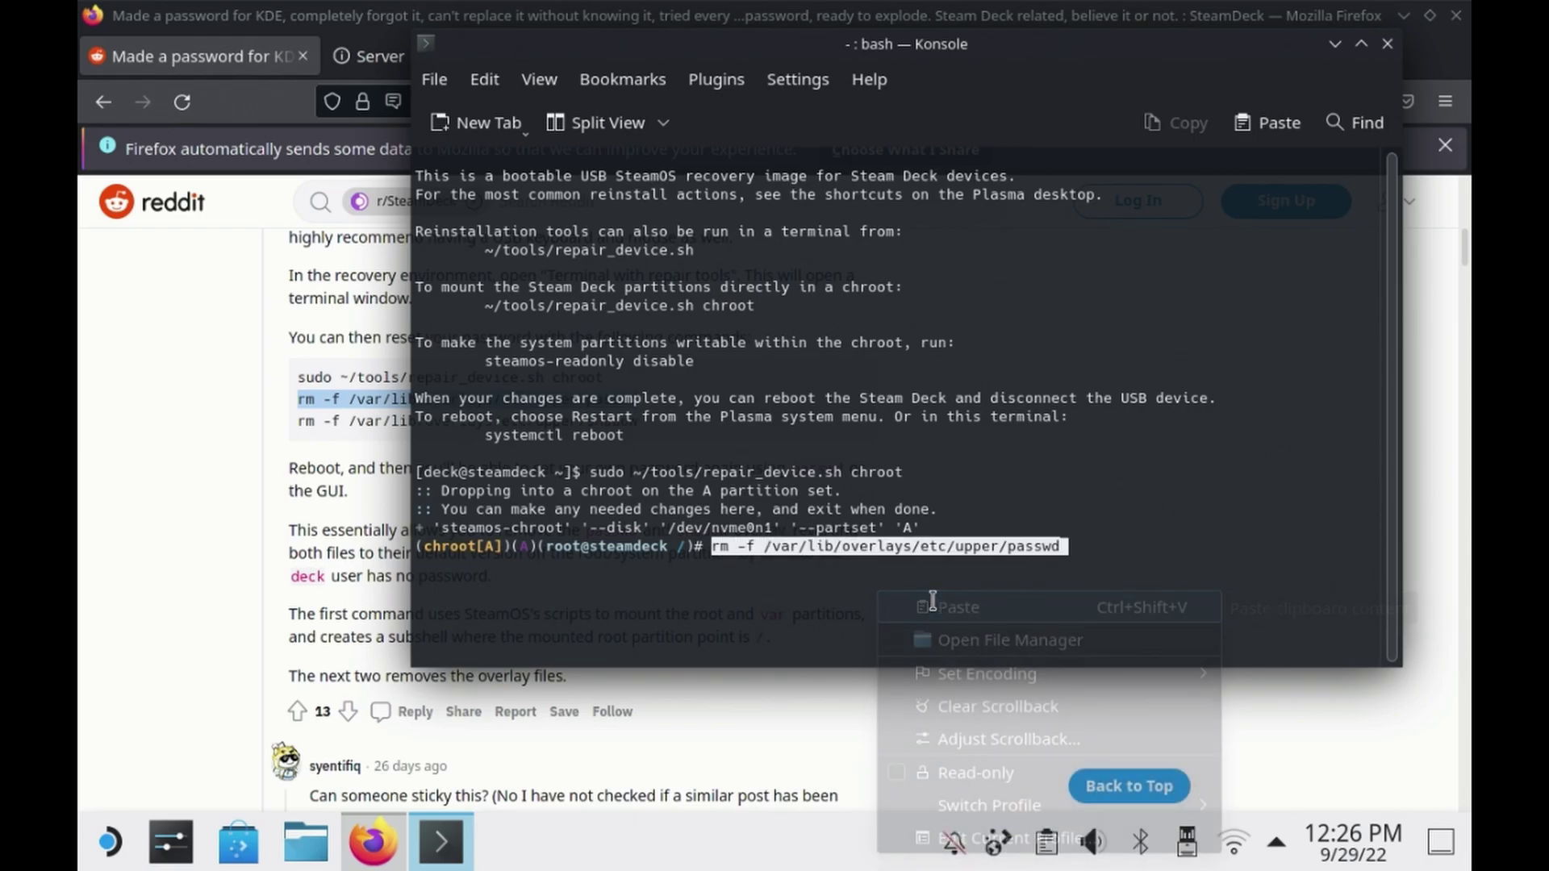
{"action": "key", "text": "alt+Tab"}
{"action": "double_click", "coordinate": [457, 426]}
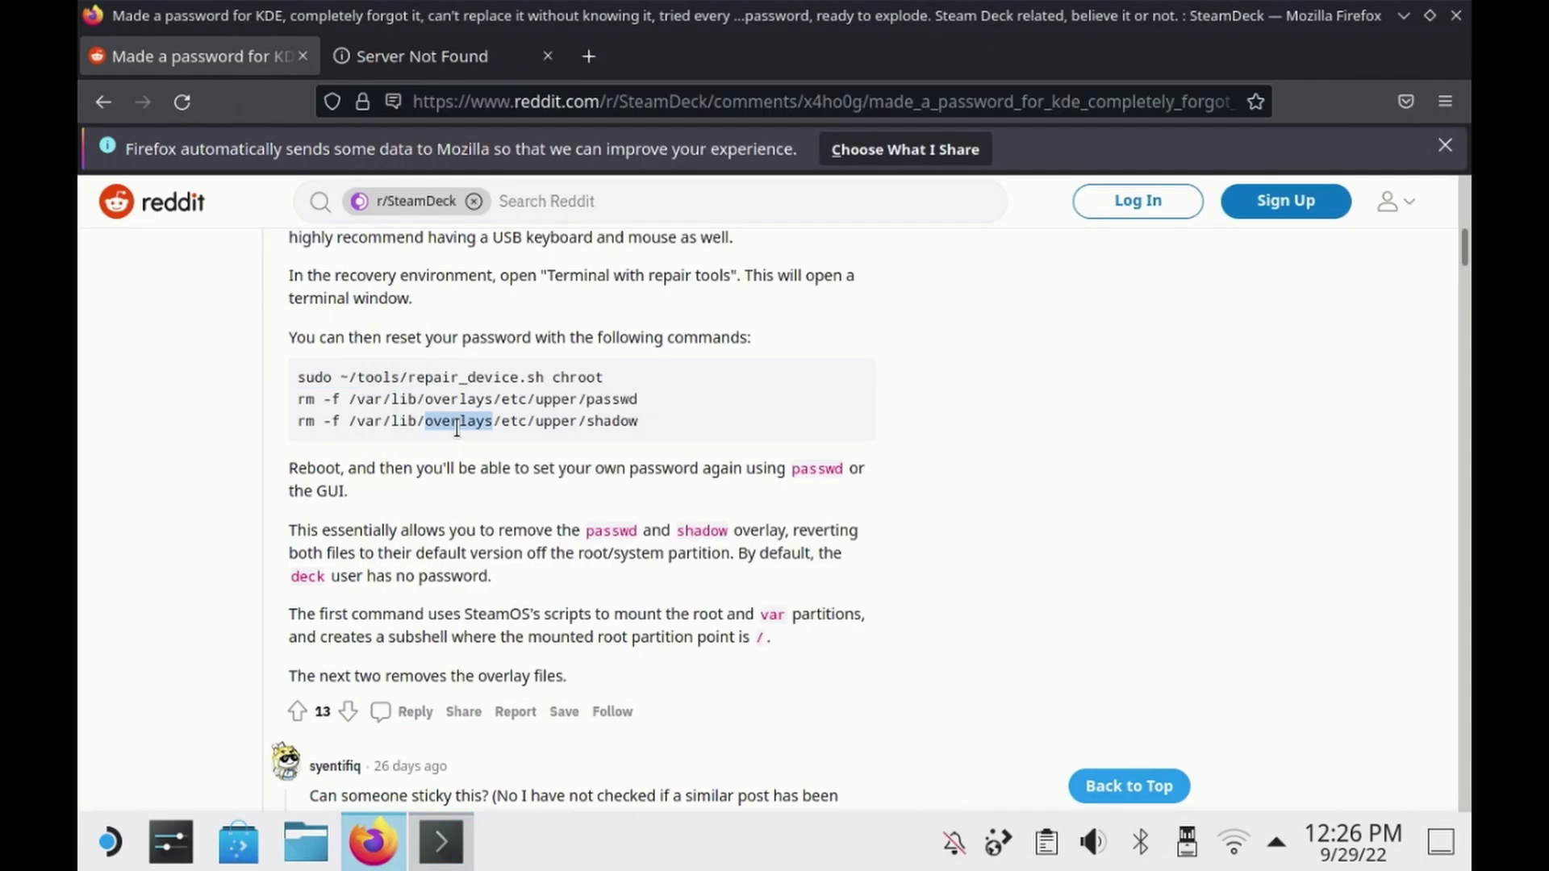
{"action": "triple_click", "coordinate": [457, 426]}
{"action": "key", "text": "alt+Tab"}
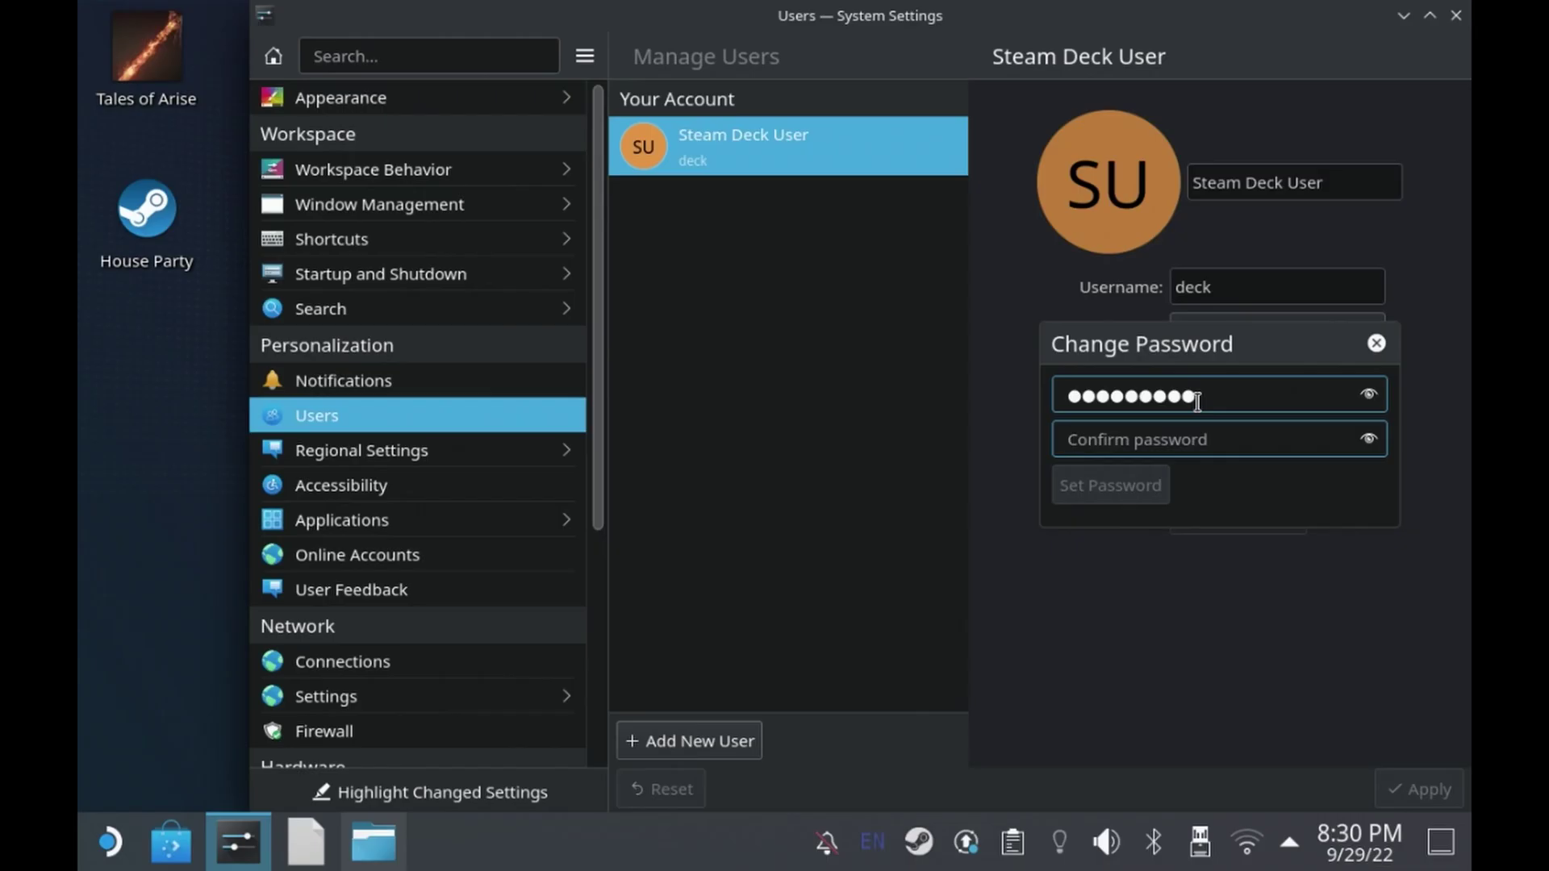
Set the deck user's new password, opt to update the wallet password, and minimize System Settings
{"action": "type", "text": "*******"}
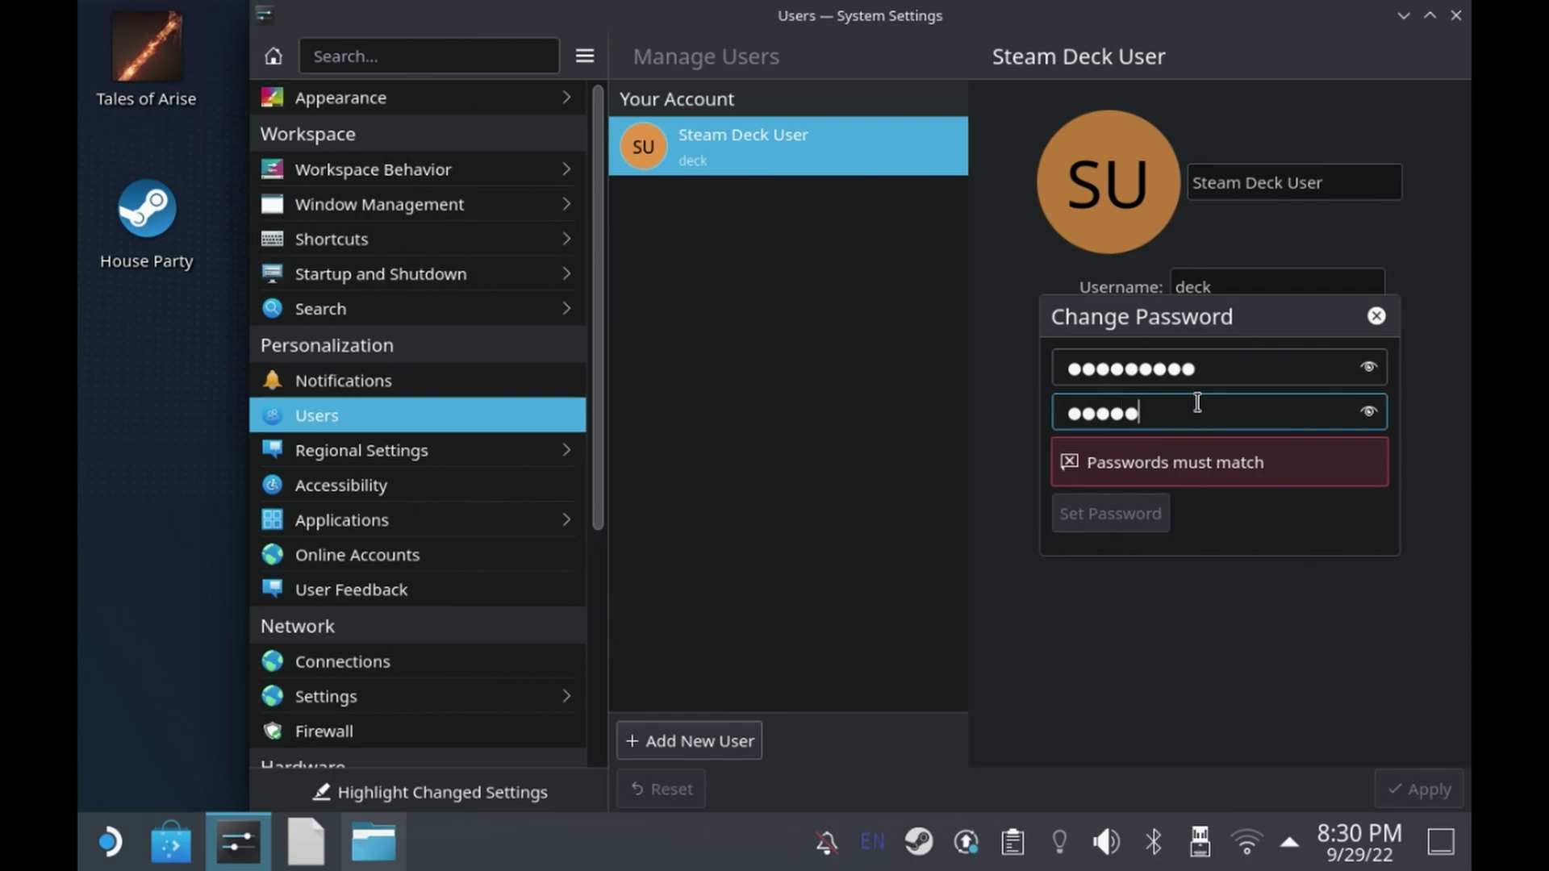
{"action": "type", "text": "***"}
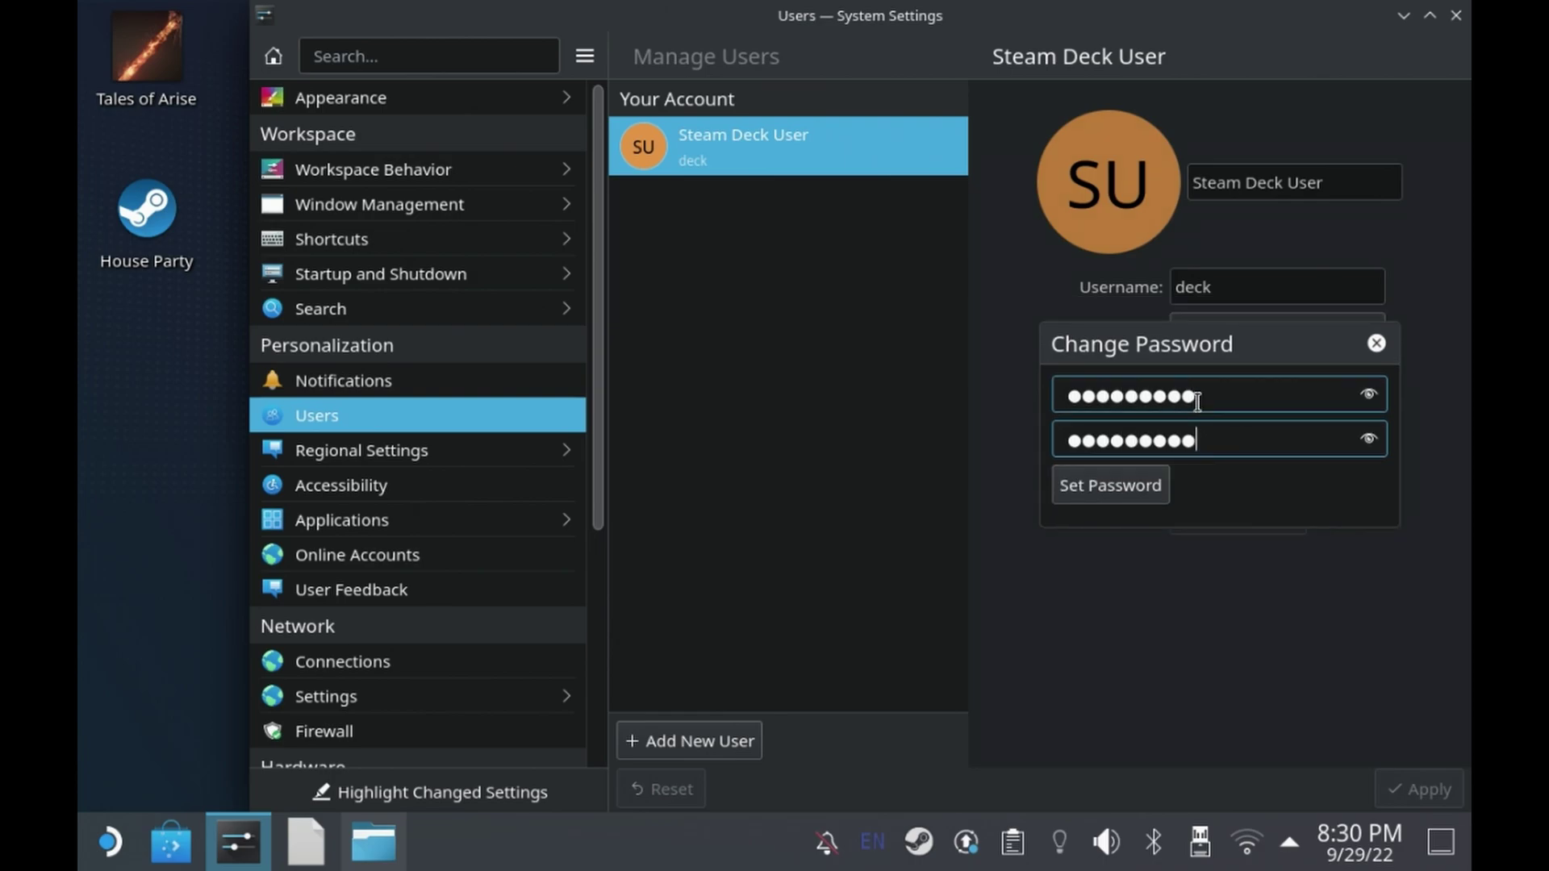
{"action": "left_click", "coordinate": [1112, 485]}
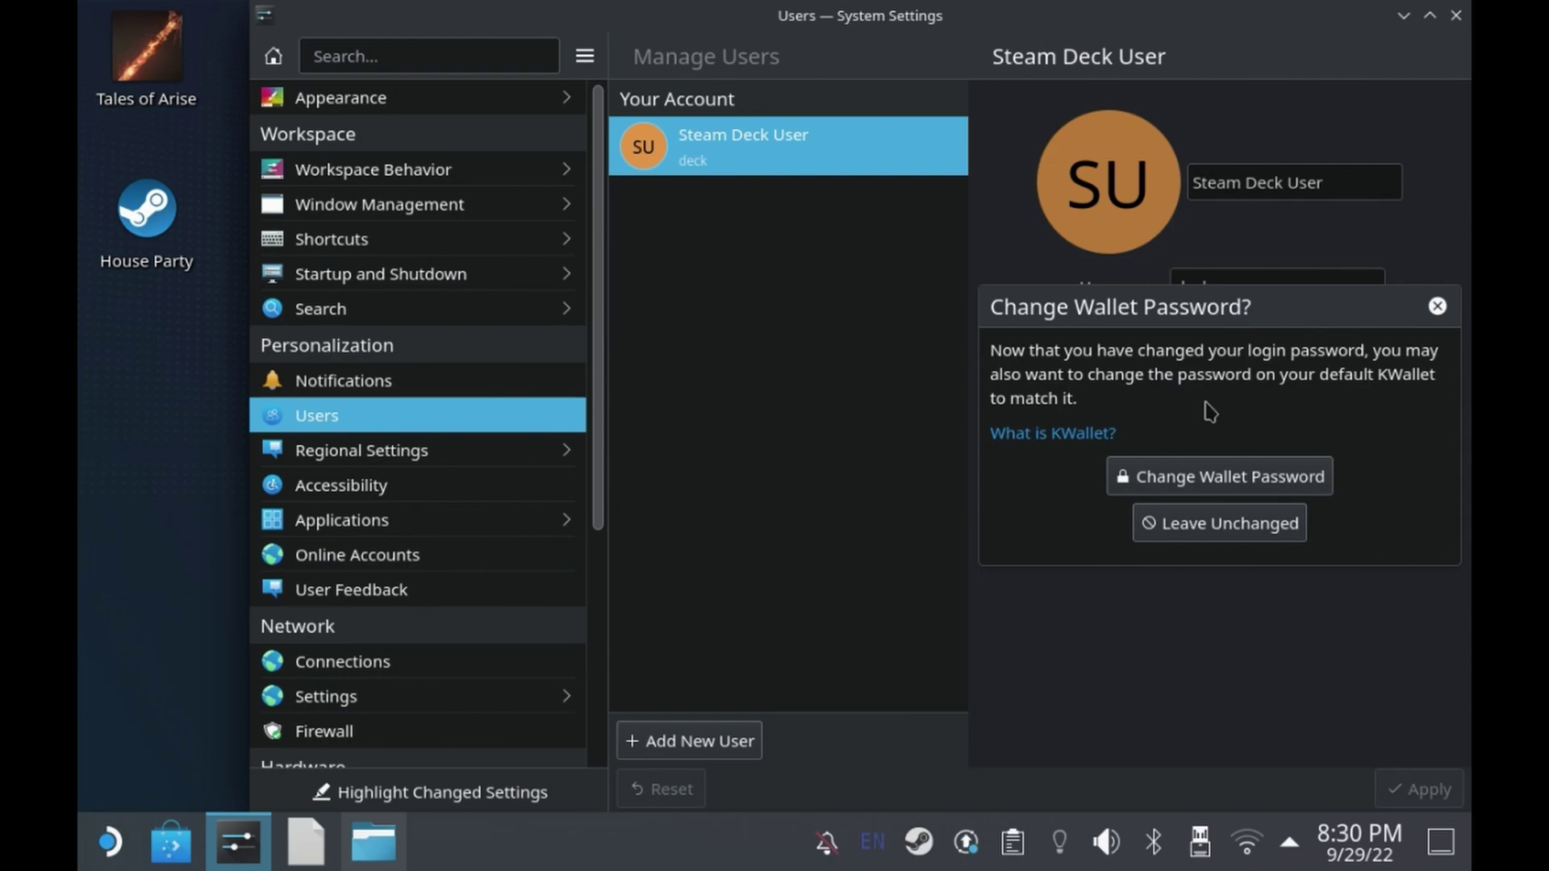
{"action": "left_click", "coordinate": [1232, 484]}
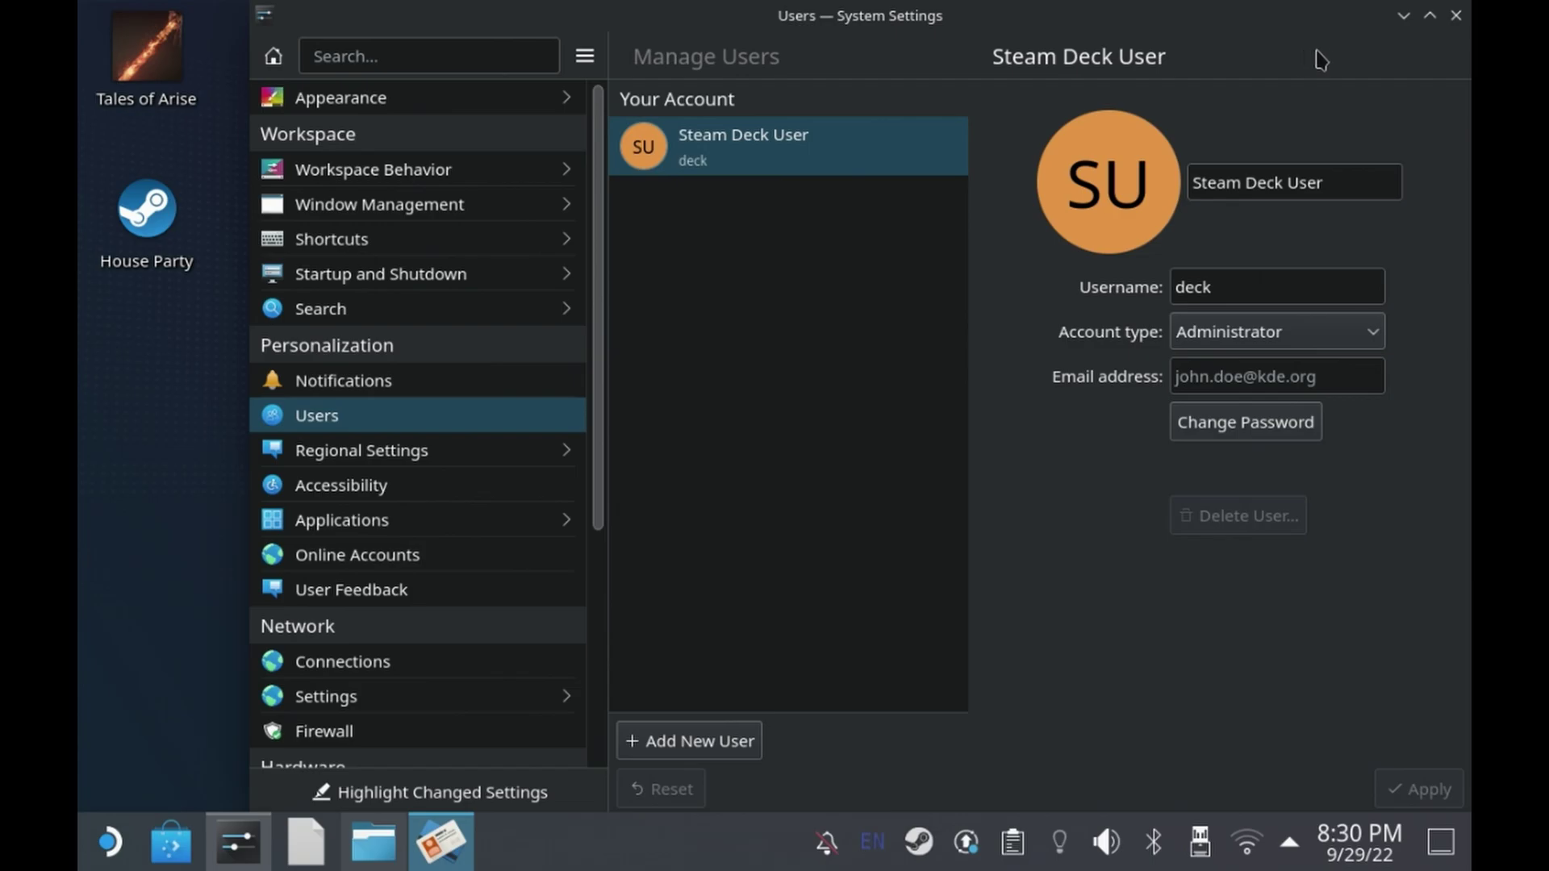
{"action": "left_click", "coordinate": [1402, 16]}
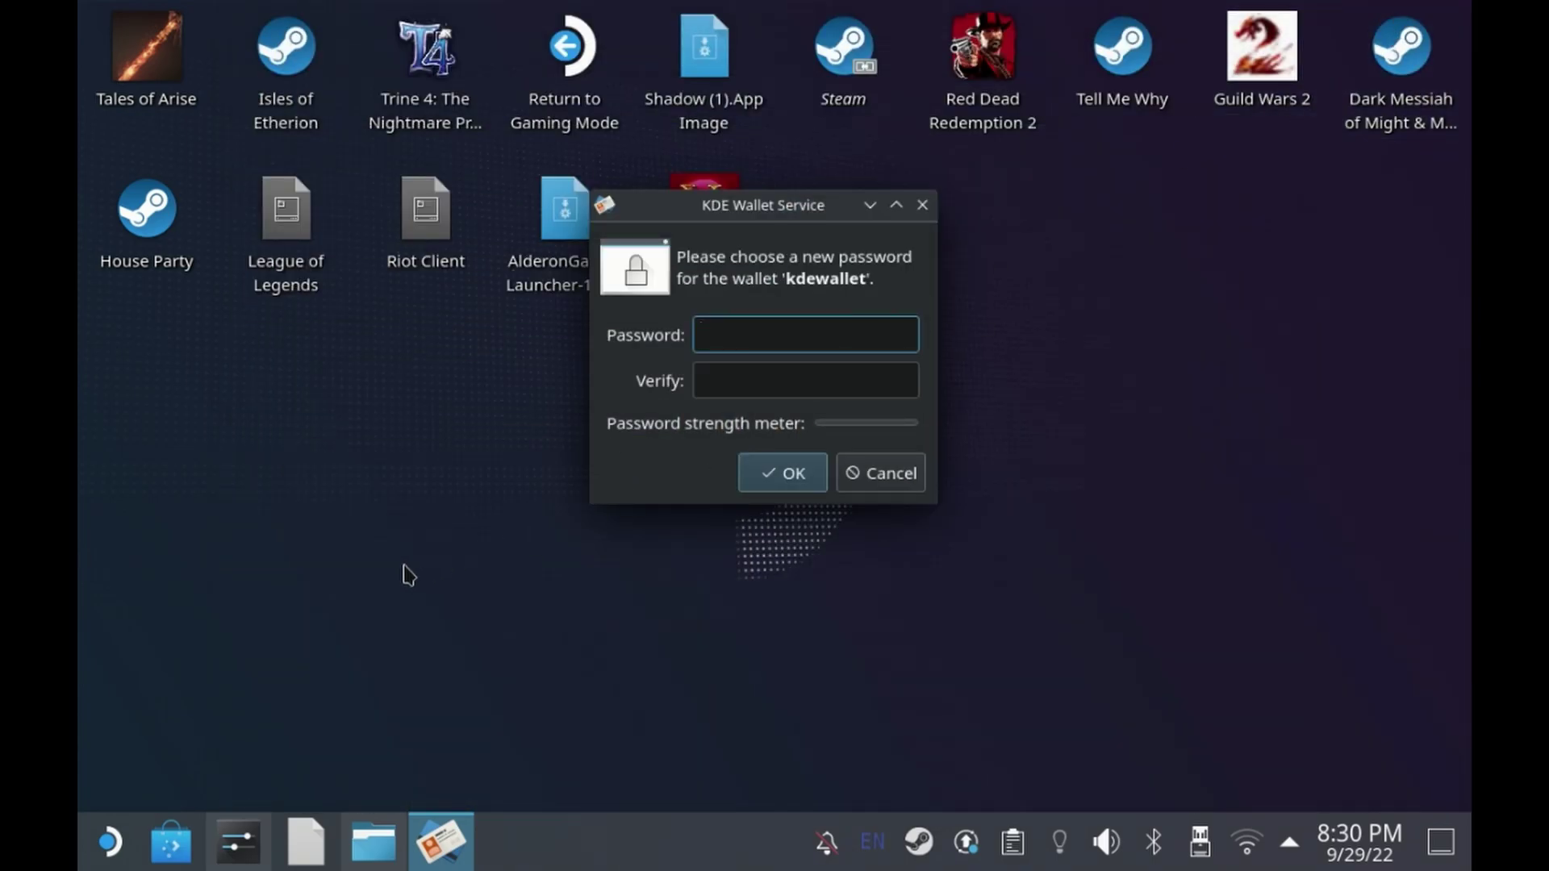